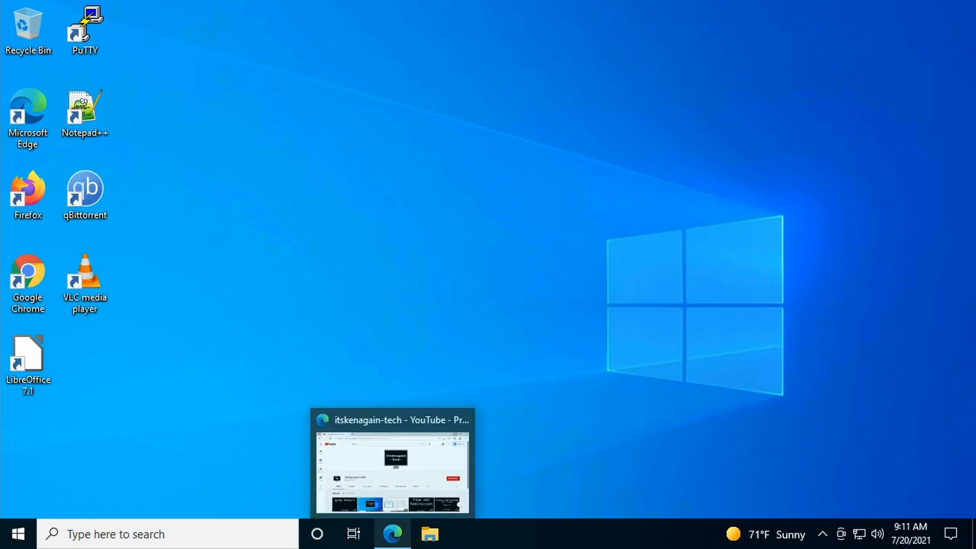
Bring up the itskenagain-tech channel page in Edge and capture a region of about 861 x 559 pixels from the page's upper-left corner
{"action": "left_click", "coordinate": [393, 534]}
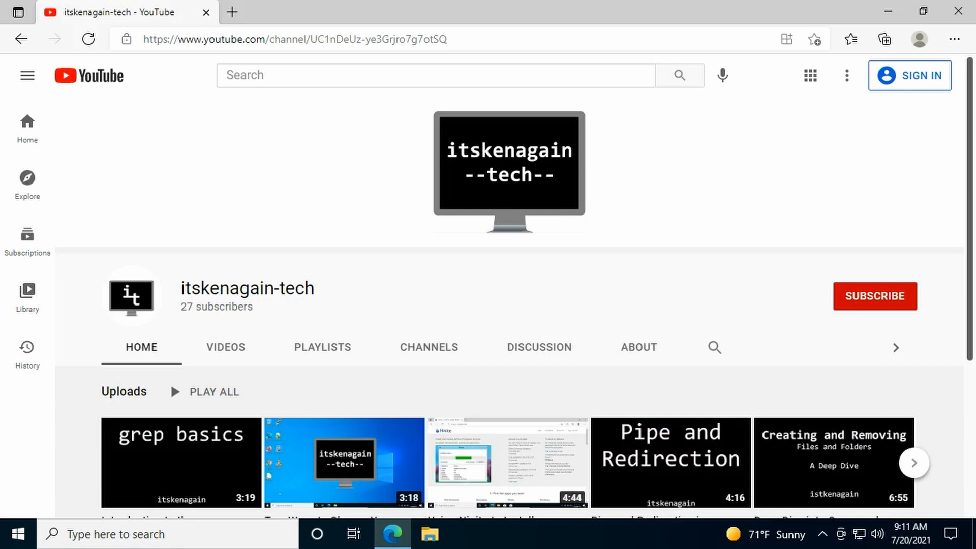
{"action": "key", "text": "Print"}
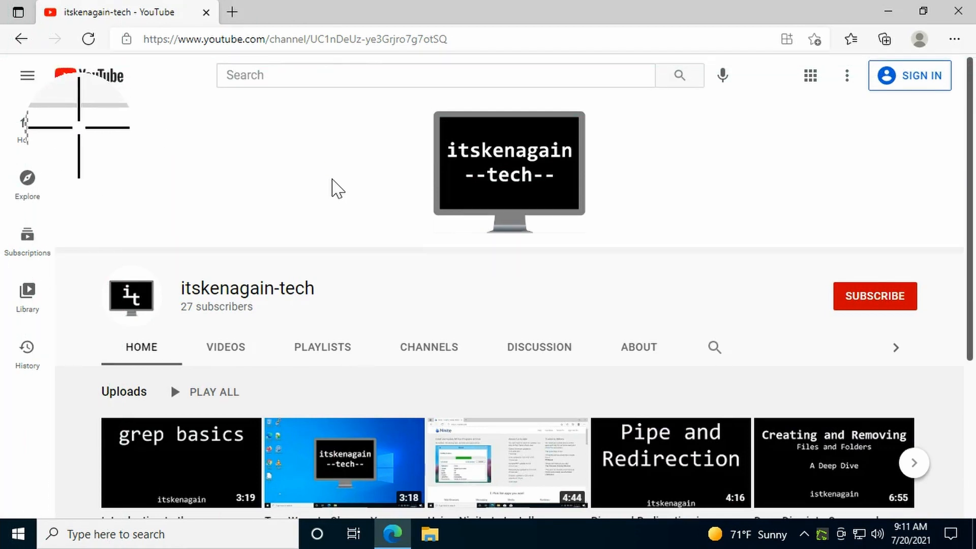
{"action": "left_click_drag", "start_coordinate": [7, 56], "coordinate": [664, 483]}
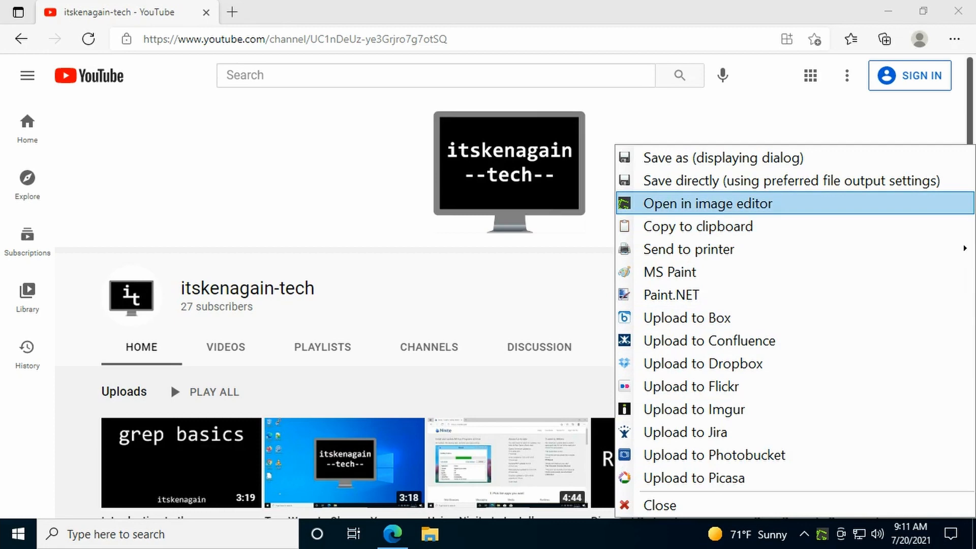
Open the capture in the Greenshot image editor, with the window maximized and nothing selected
{"action": "left_click", "coordinate": [708, 203]}
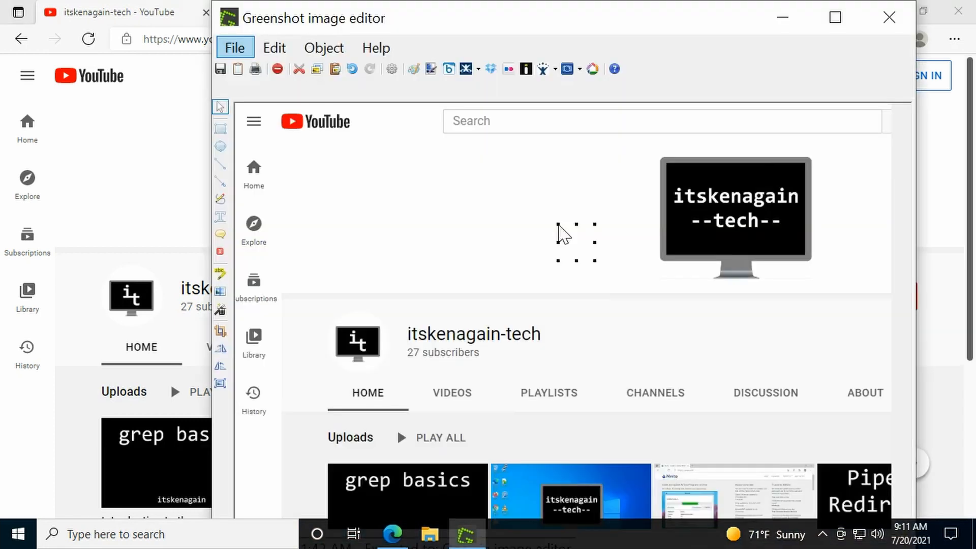
{"action": "key", "text": "super+Up"}
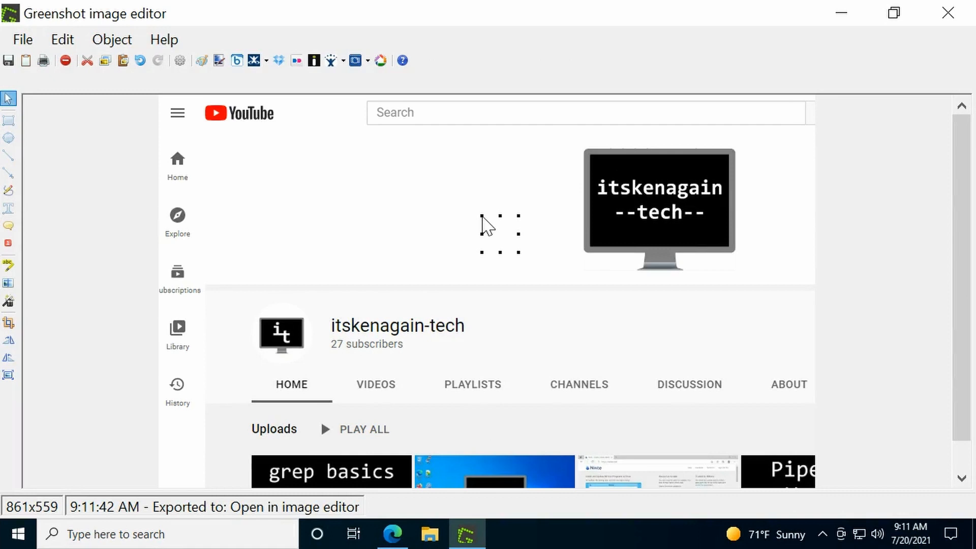
{"action": "key", "text": "Escape"}
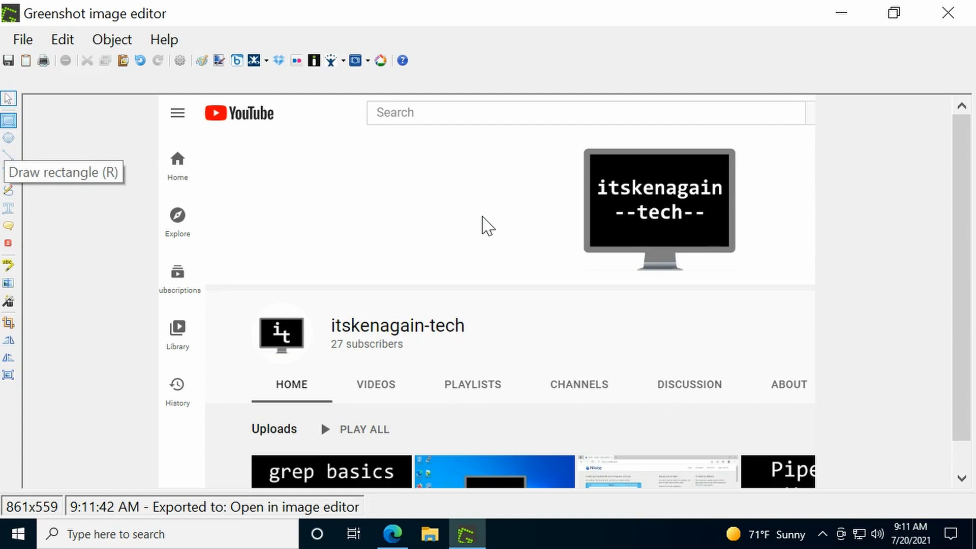
Draw a rectangle around the YouTube logo and set its line thickness to 3
{"action": "left_click", "coordinate": [8, 120]}
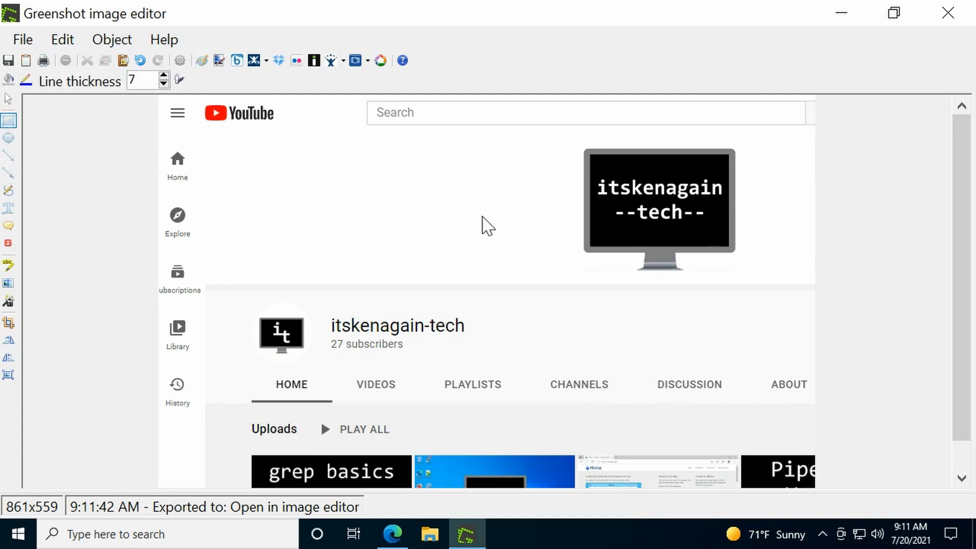
{"action": "left_click_drag", "start_coordinate": [189, 101], "coordinate": [299, 138]}
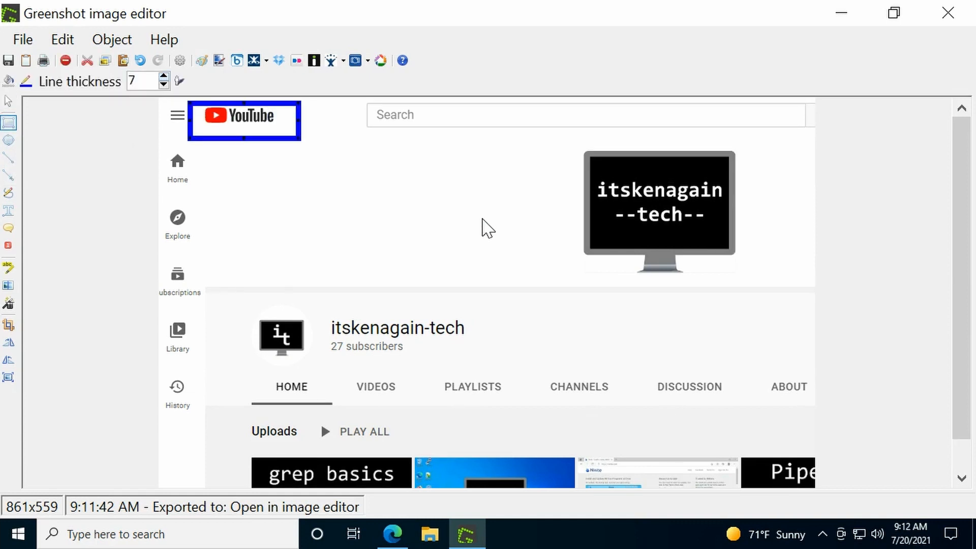
{"action": "left_click", "coordinate": [179, 81]}
{"action": "key", "text": "Down"}
{"action": "key", "text": "Down"}
{"action": "key", "text": "Down"}
{"action": "key", "text": "Down"}
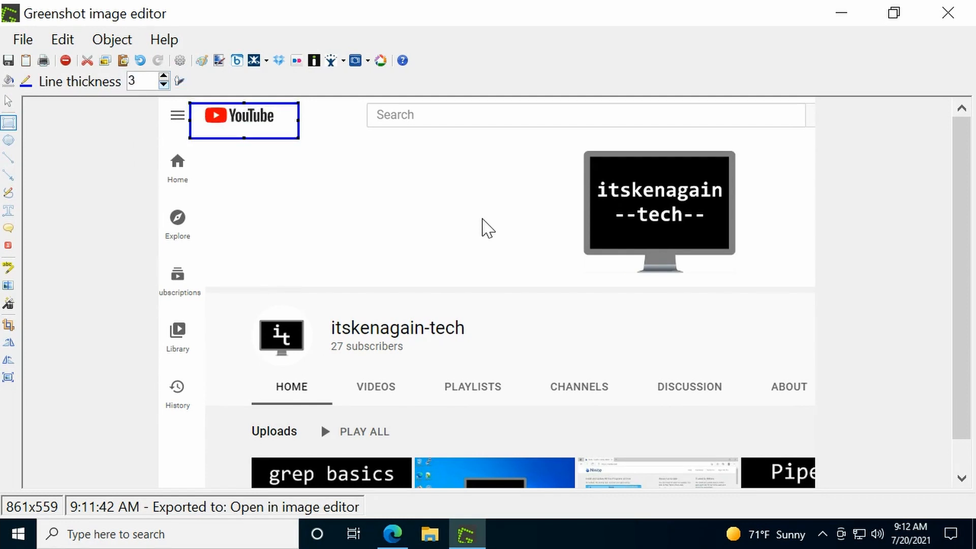
Set the line color of the rectangle around the YouTube logo to Red
{"action": "key", "text": "shift+Tab"}
{"action": "key", "text": "Return"}
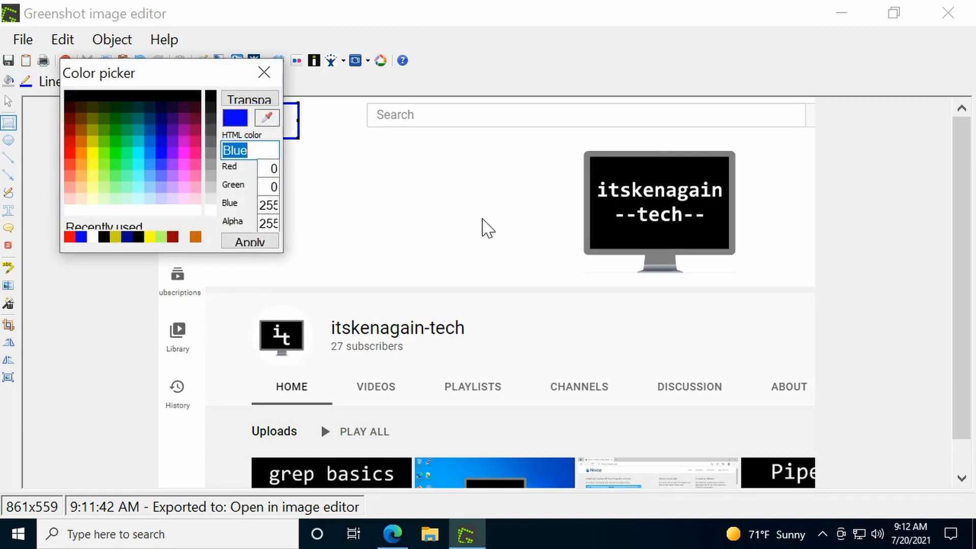
{"action": "type", "text": "Red"}
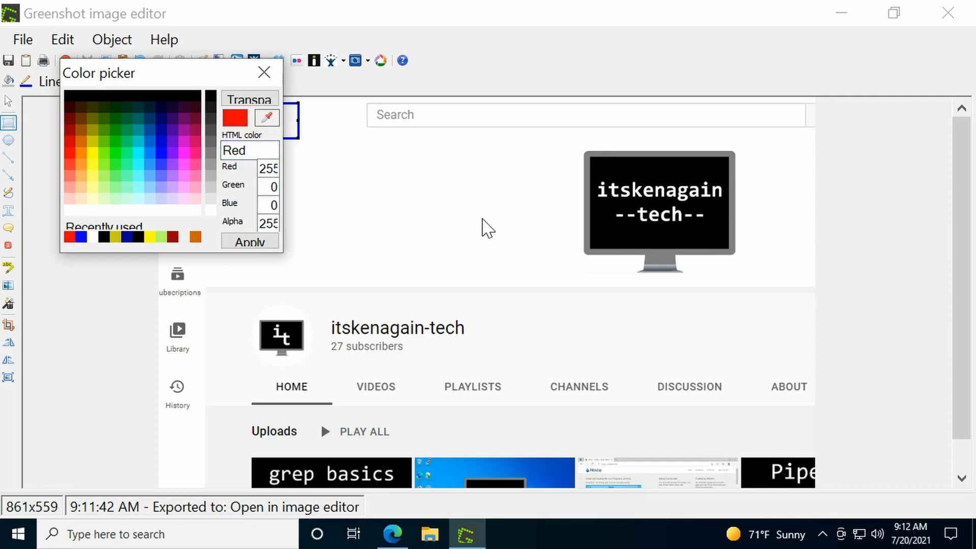
{"action": "key", "text": "Return"}
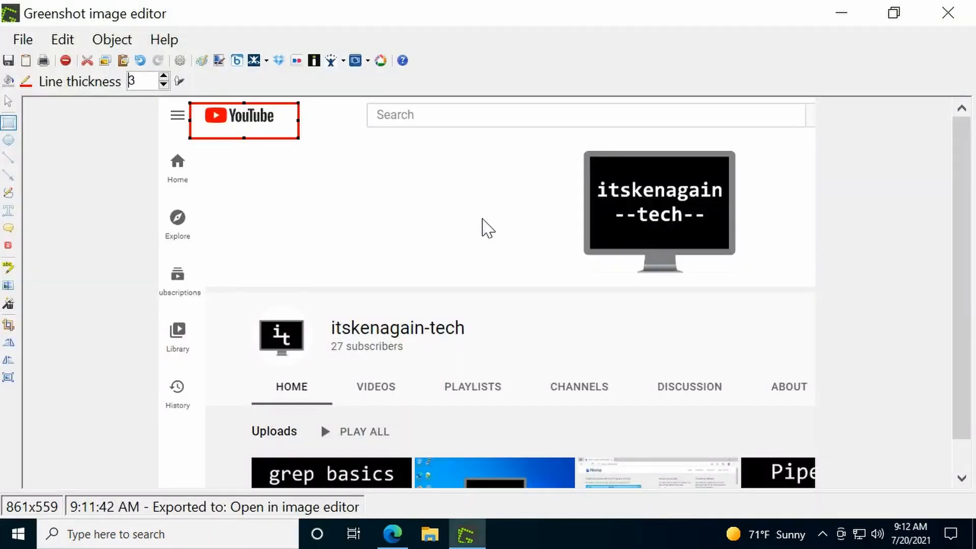
Draw an ellipse around the Home icon with line thickness 7 and a drop shadow
{"action": "key", "text": "e"}
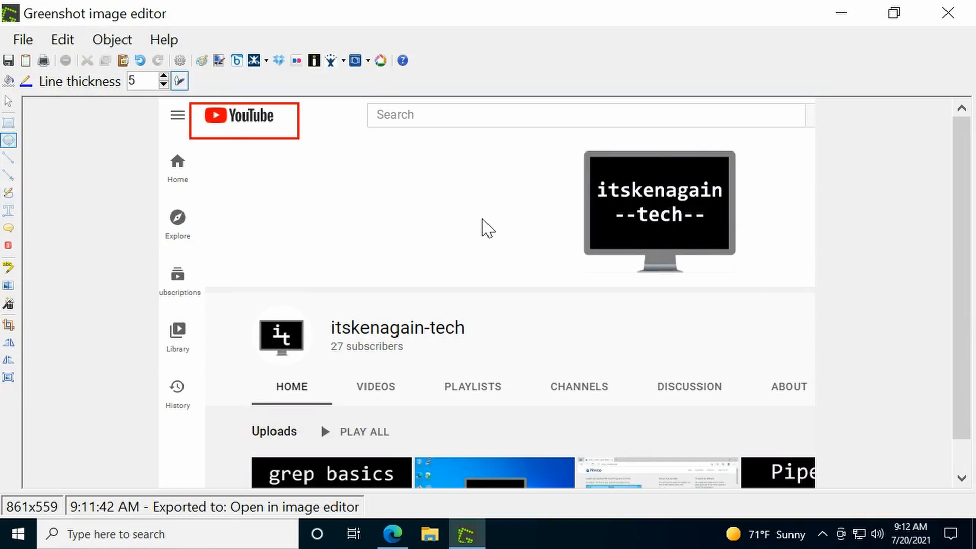
{"action": "left_click_drag", "start_coordinate": [161, 143], "coordinate": [209, 194]}
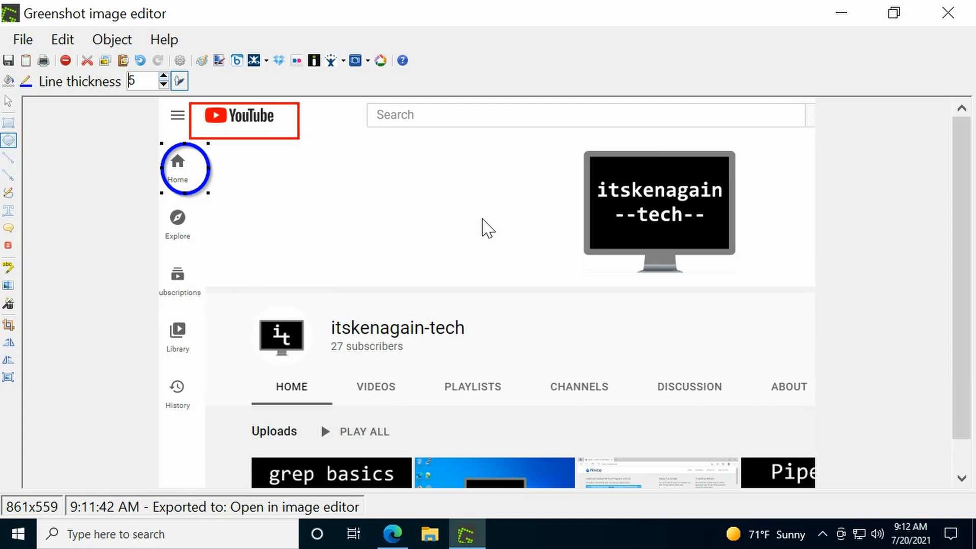
{"action": "key", "text": "Up"}
{"action": "key", "text": "Up"}
{"action": "left_click", "coordinate": [179, 81]}
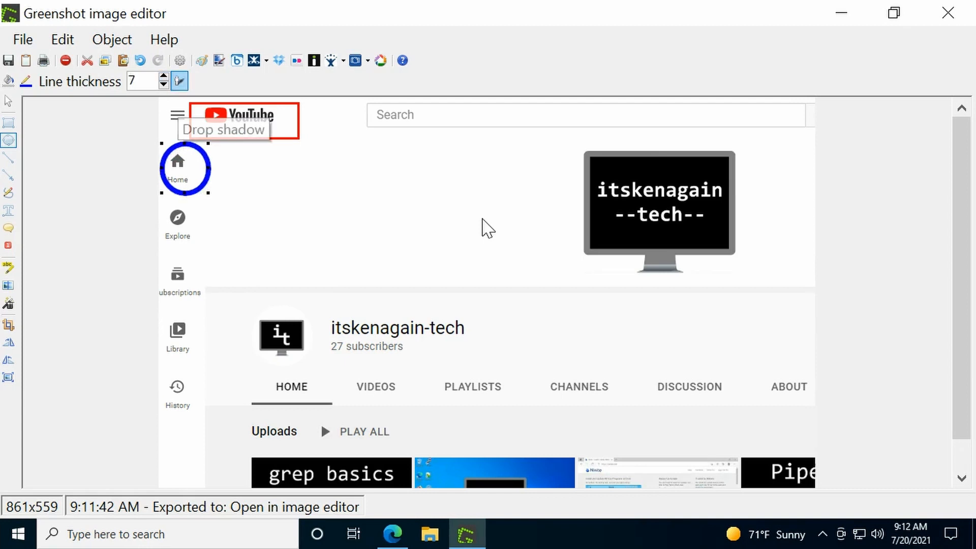
{"action": "left_click", "coordinate": [180, 81]}
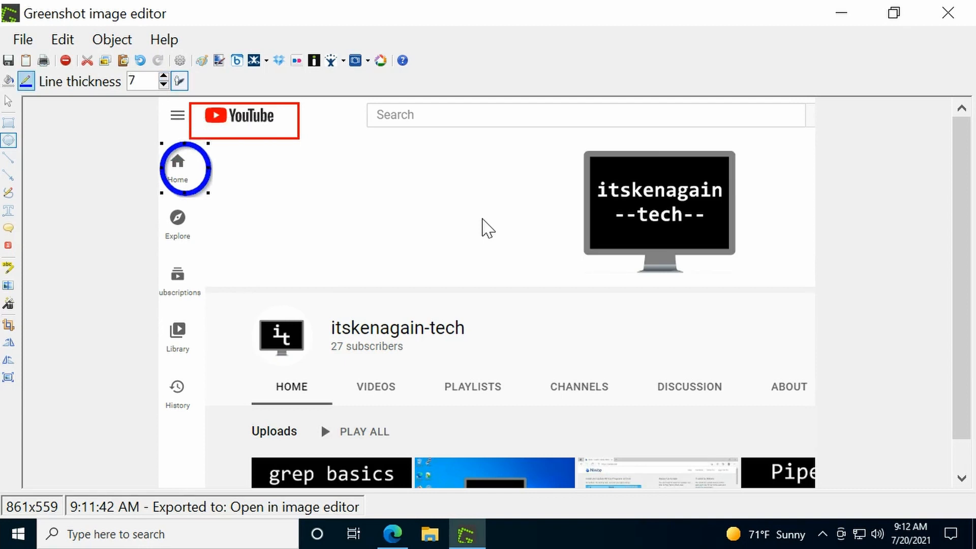
Set the line color of the ellipse around the Home icon to Red
{"action": "left_click", "coordinate": [25, 81]}
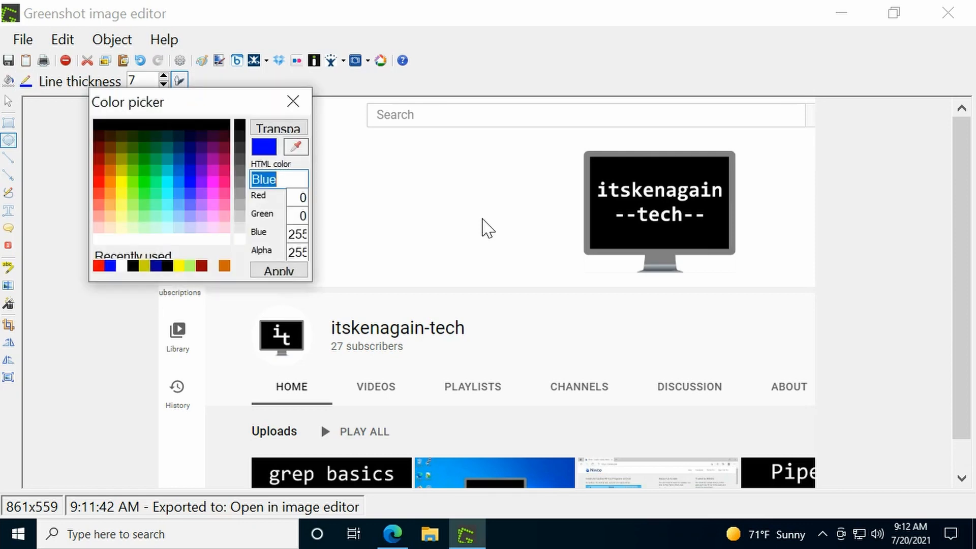
{"action": "type", "text": "Red"}
{"action": "left_click", "coordinate": [279, 270]}
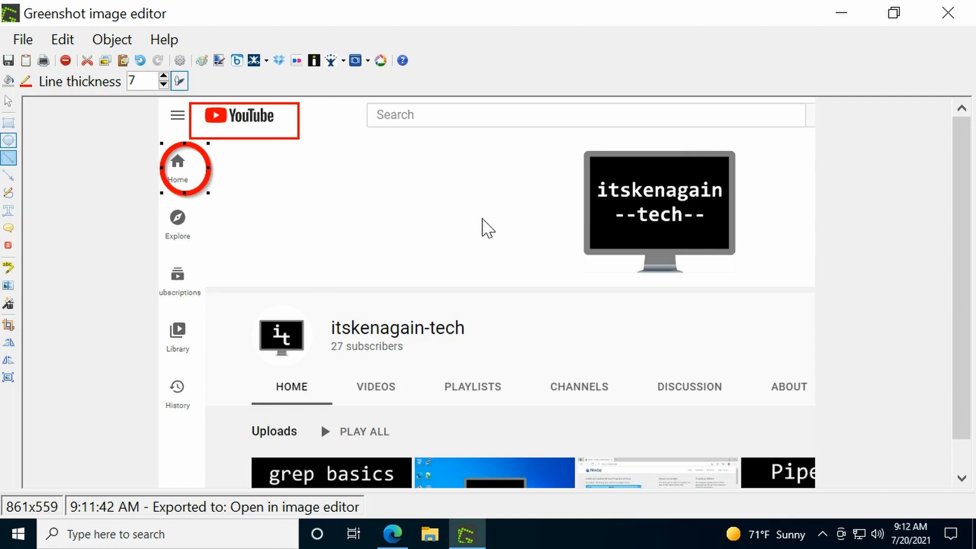
Draw a short red diagonal line, thickness 3, in the blank banner area below the search box
{"action": "left_click", "coordinate": [8, 175]}
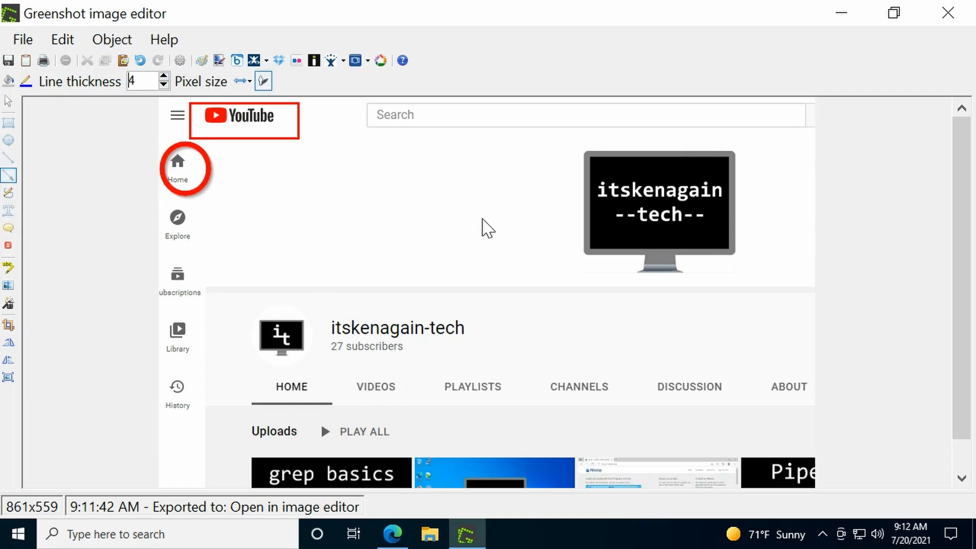
{"action": "left_click", "coordinate": [8, 158]}
{"action": "left_click_drag", "start_coordinate": [356, 158], "coordinate": [450, 190]}
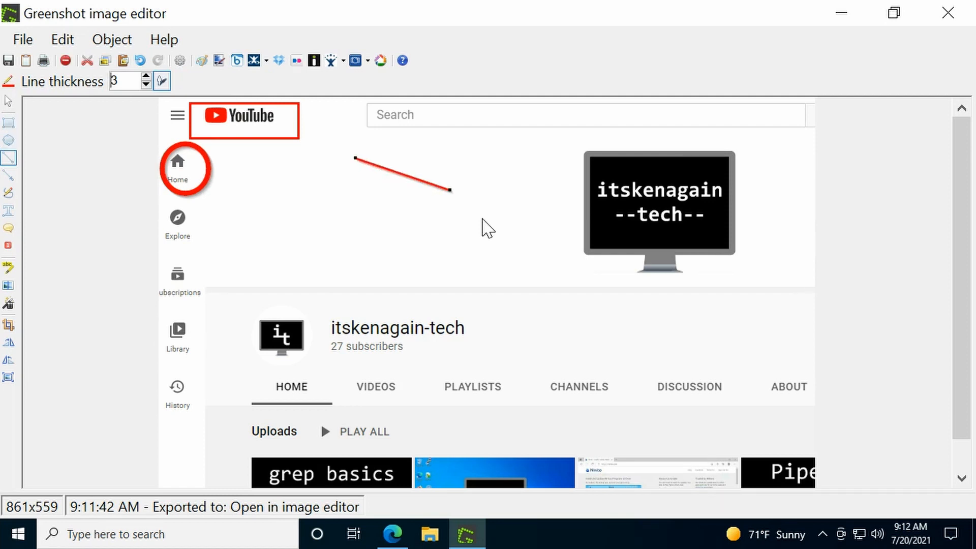
Draw a blue arrow from the blank banner area to the monitor graphic, and move its tip to the channel's avatar
{"action": "key", "text": "a"}
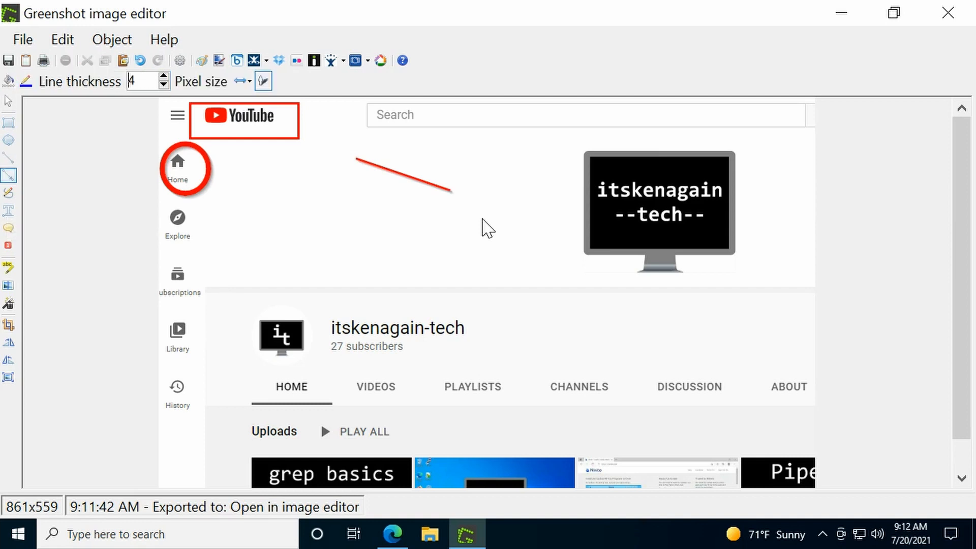
{"action": "left_click_drag", "start_coordinate": [440, 232], "coordinate": [595, 201]}
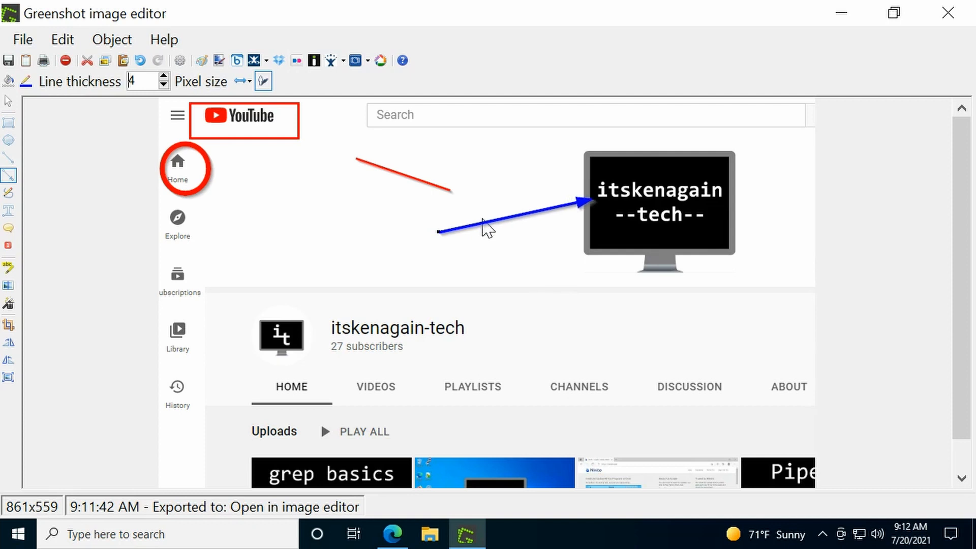
{"action": "left_click_drag", "start_coordinate": [595, 201], "coordinate": [293, 319]}
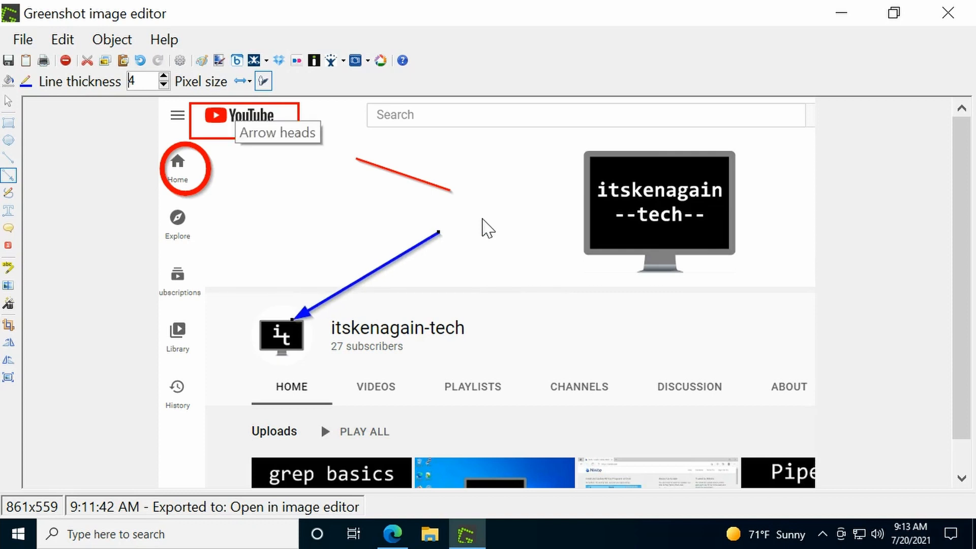
Set the blue arrow's heads to Both
{"action": "left_click", "coordinate": [243, 80]}
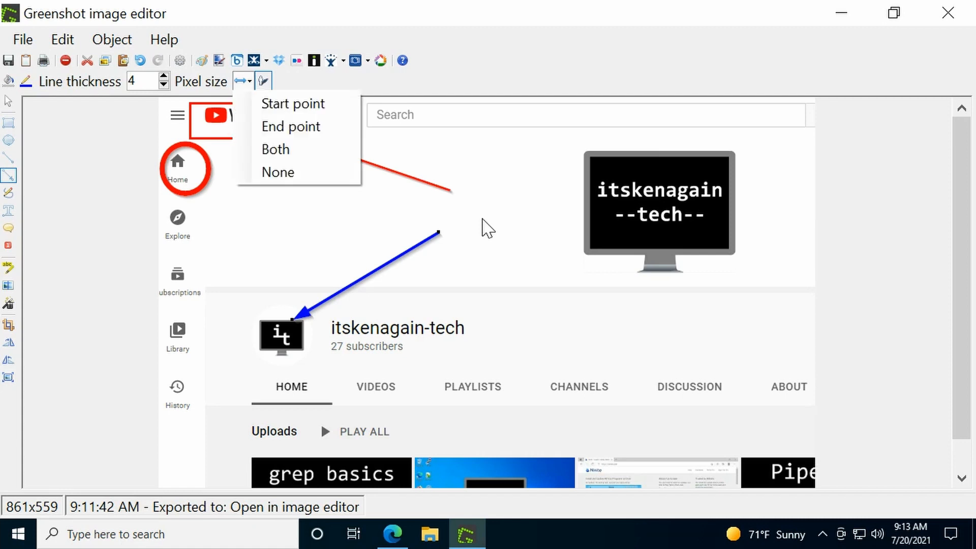
{"action": "key", "text": "Down"}
{"action": "key", "text": "Down"}
{"action": "key", "text": "Down"}
{"action": "key", "text": "Return"}
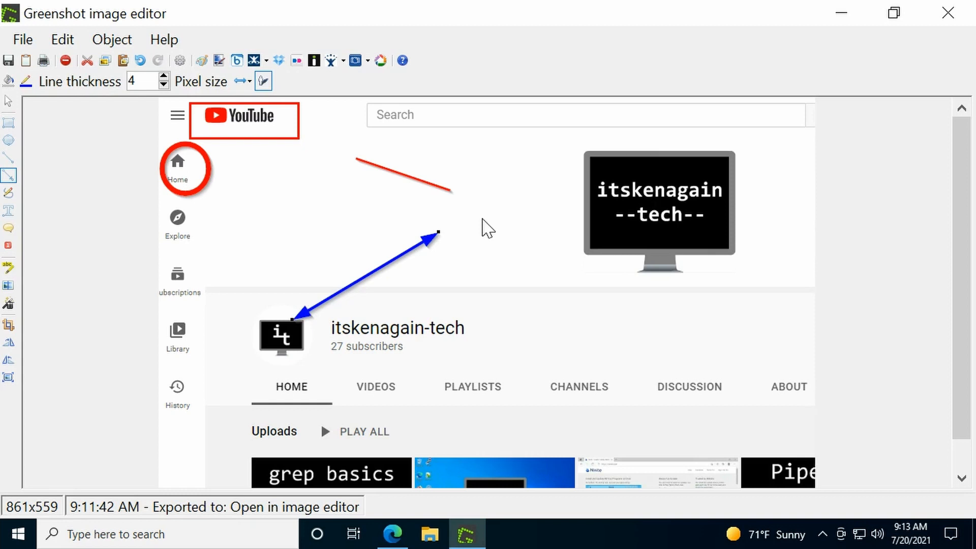
Draw a freehand loop beside the monitor graphic in the banner and set its line thickness to 6
{"action": "key", "text": "f"}
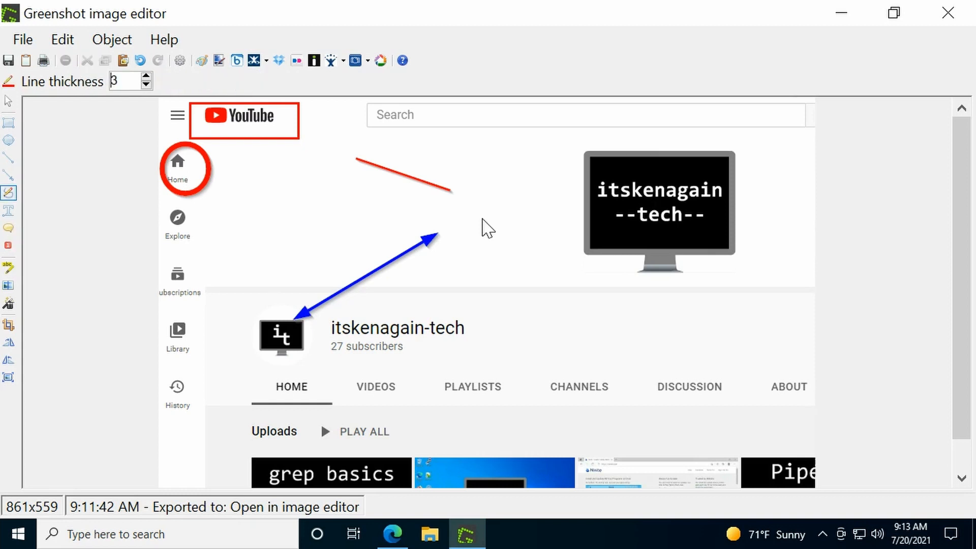
{"action": "mouse_move", "coordinate": [488, 157]}
{"action": "left_mouse_down"}
{"action": "mouse_move", "coordinate": [522, 135]}
{"action": "mouse_move", "coordinate": [559, 193]}
{"action": "mouse_move", "coordinate": [499, 239]}
{"action": "mouse_move", "coordinate": [466, 188]}
{"action": "mouse_move", "coordinate": [477, 160]}
{"action": "left_mouse_up"}
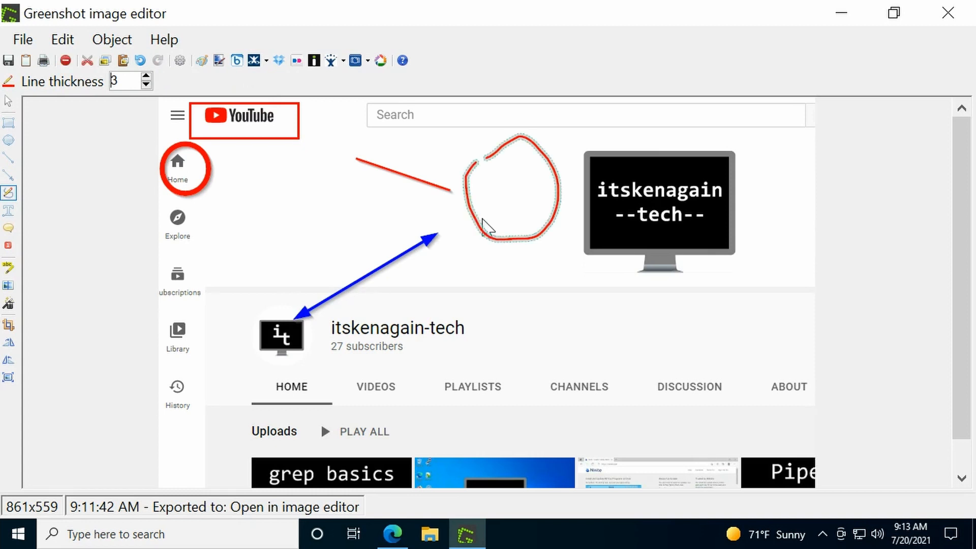
{"action": "key", "text": "Down"}
{"action": "key", "text": "Down"}
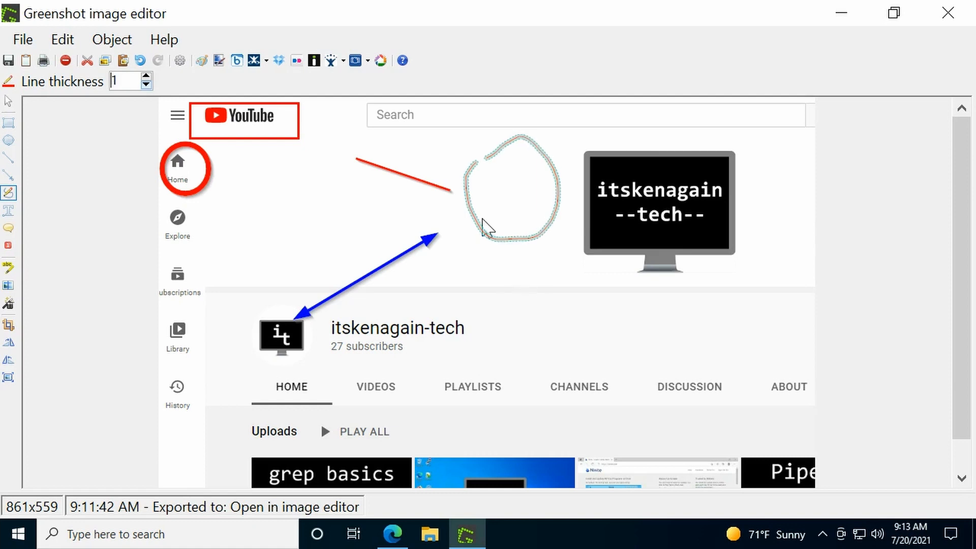
{"action": "key", "text": "Up"}
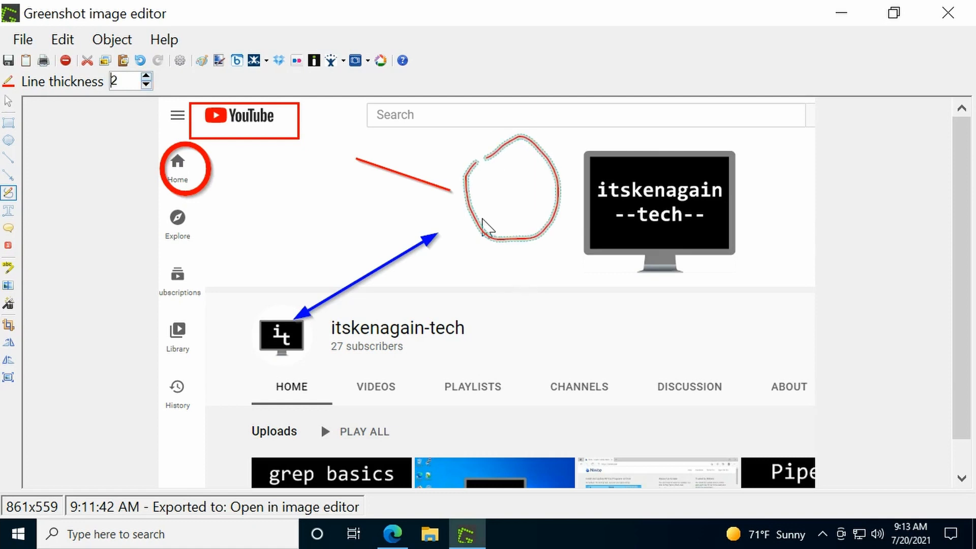
{"action": "key", "text": "Up"}
{"action": "key", "text": "Up"}
{"action": "key", "text": "Up"}
{"action": "key", "text": "Up"}
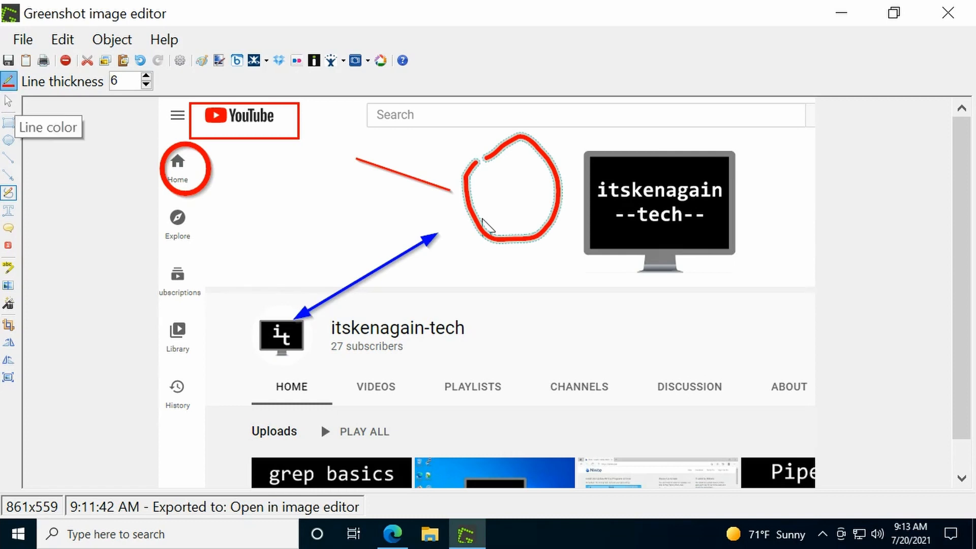
Set the freehand loop's line color to Blue
{"action": "left_click", "coordinate": [8, 81]}
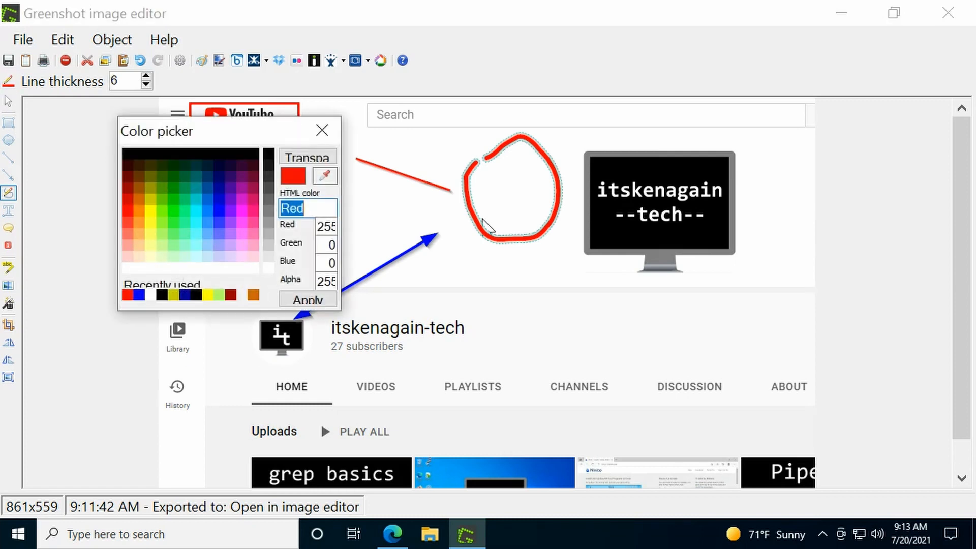
{"action": "type", "text": "Blue"}
{"action": "key", "text": "Return"}
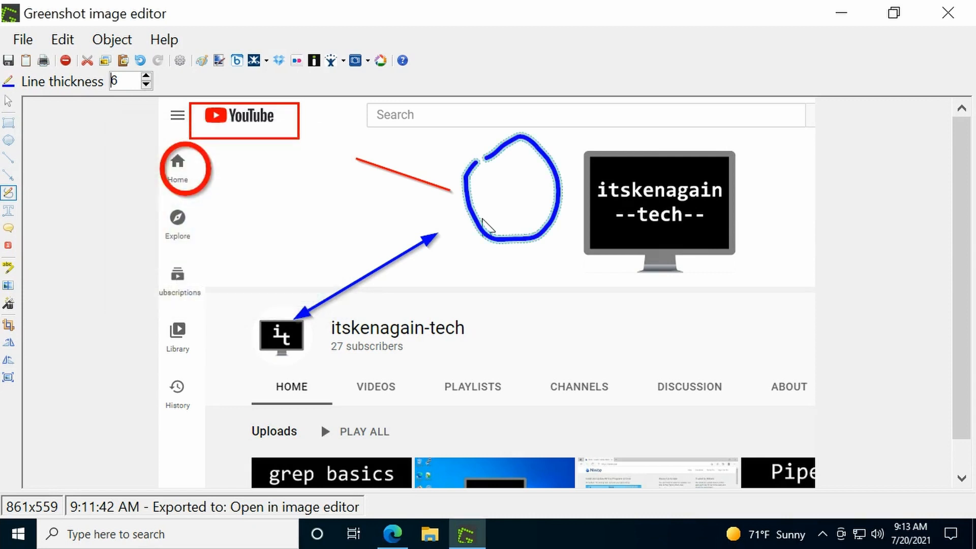
Add a text box reading "This is text" just below the blue freehand loop
{"action": "key", "text": "t"}
{"action": "left_click_drag", "start_coordinate": [451, 255], "coordinate": [471, 275]}
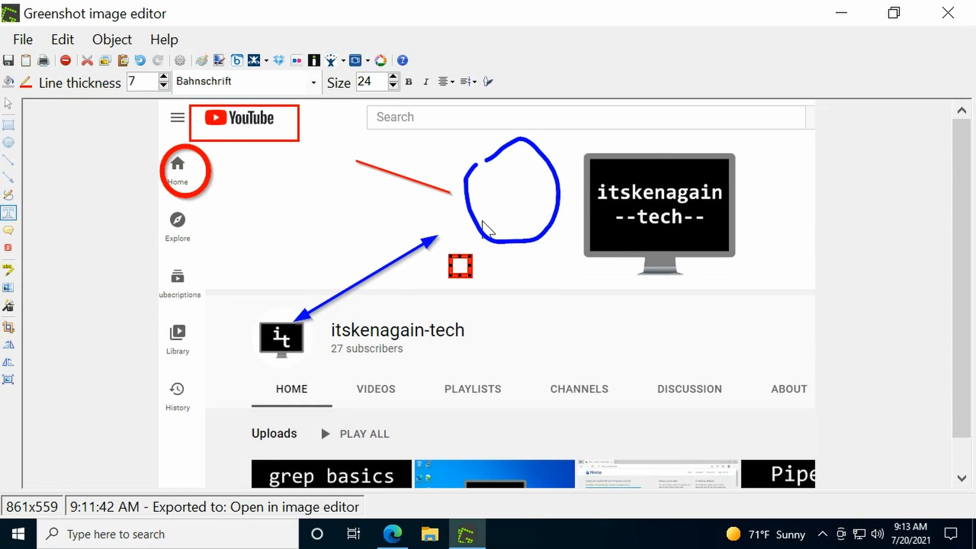
{"action": "type", "text": "7"}
{"action": "key", "text": "Escape"}
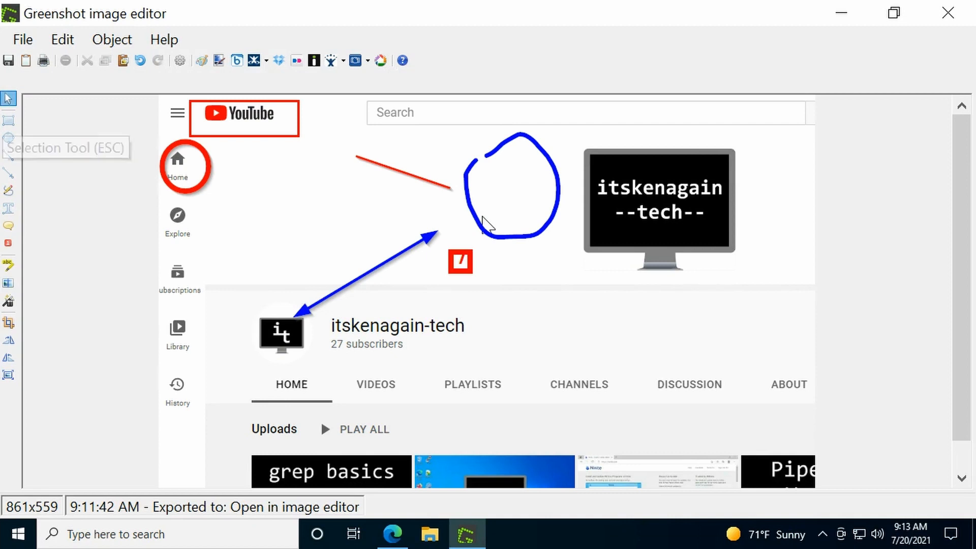
{"action": "left_click", "coordinate": [461, 261]}
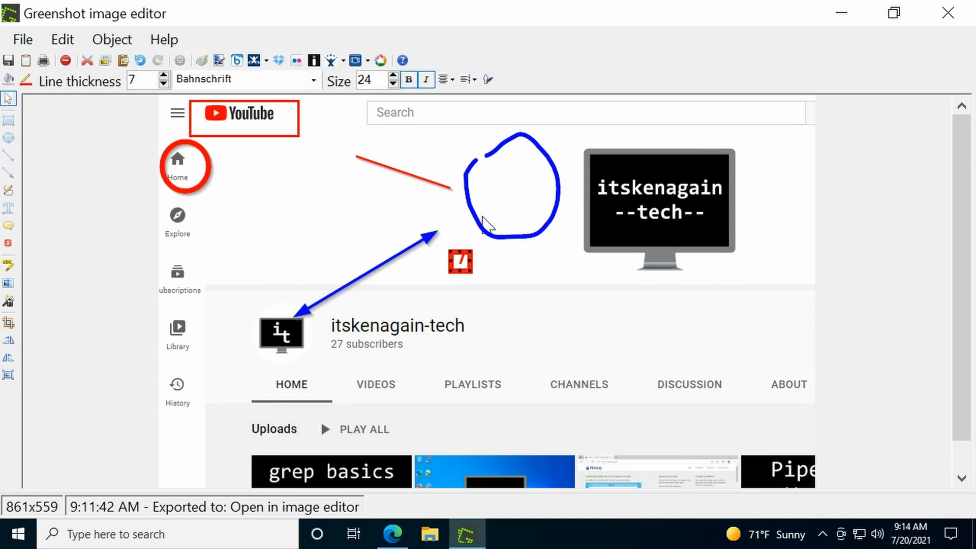
{"action": "type", "text": "This is text"}
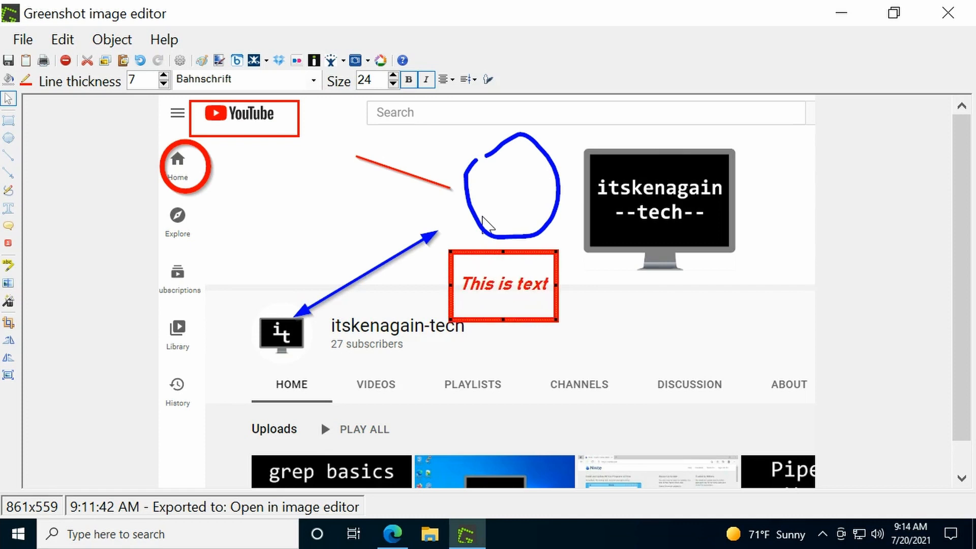
Set the text box's line thickness to 3 and its line color to black
{"action": "key", "text": "Down"}
{"action": "key", "text": "Down"}
{"action": "key", "text": "Down"}
{"action": "key", "text": "Down"}
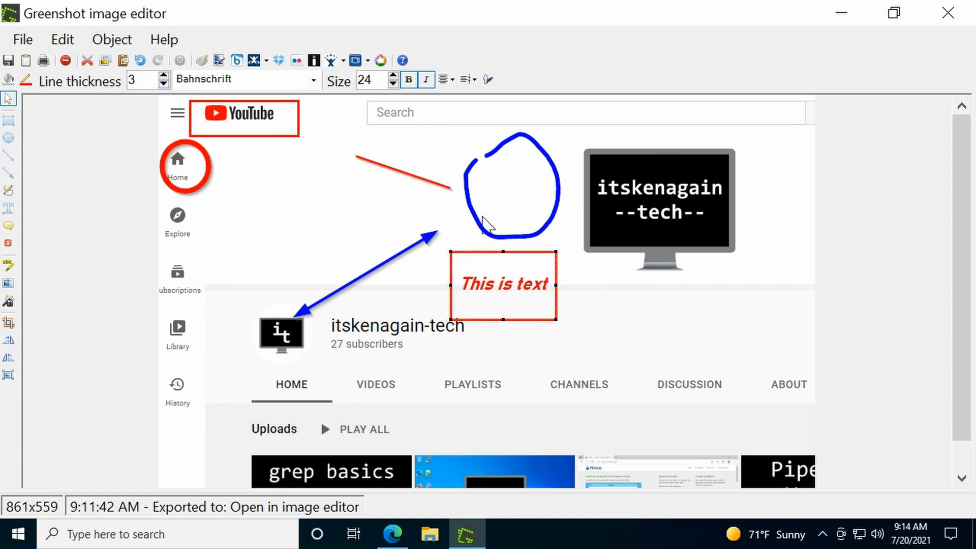
{"action": "left_click", "coordinate": [26, 80]}
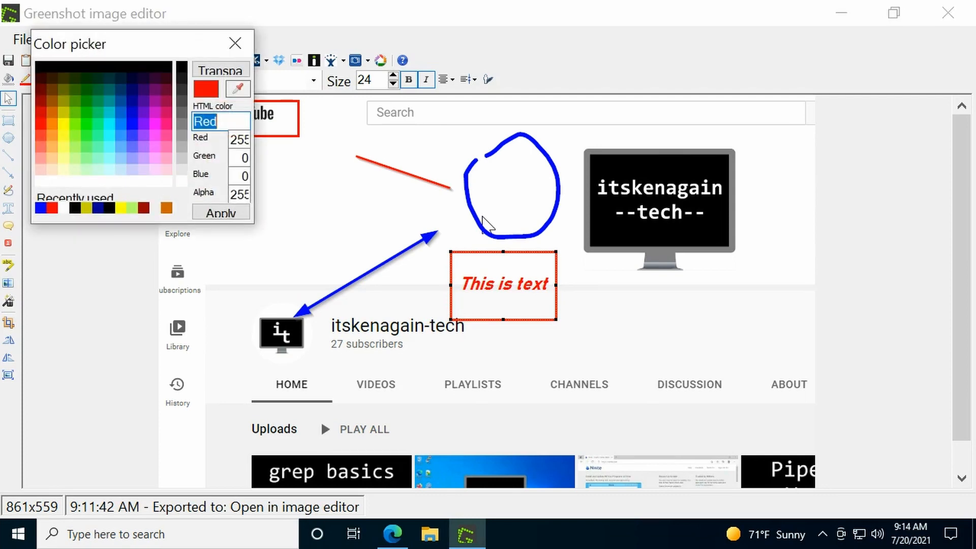
{"action": "left_click", "coordinate": [181, 67]}
{"action": "left_click", "coordinate": [220, 213]}
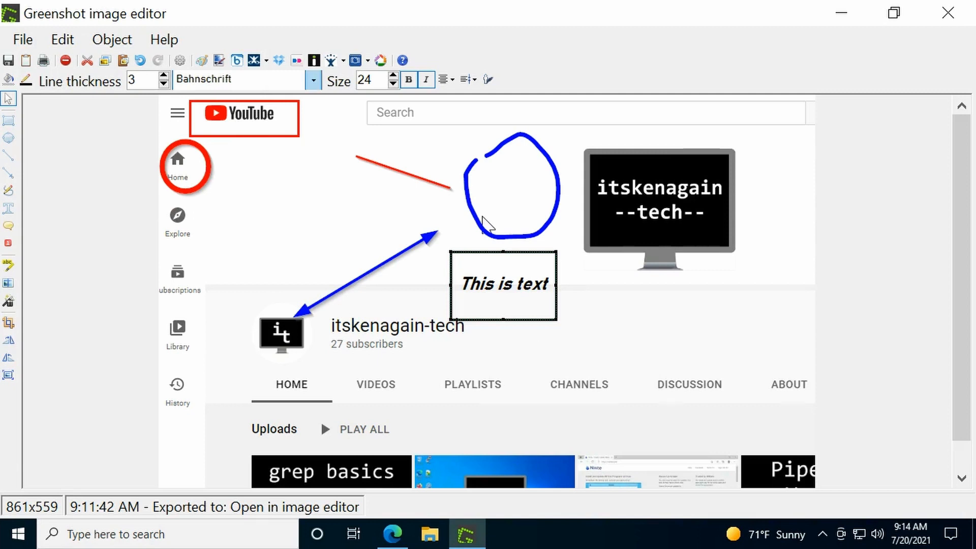
Format the text box's text as Calibri, size 40, bold and italic
{"action": "left_click", "coordinate": [313, 80]}
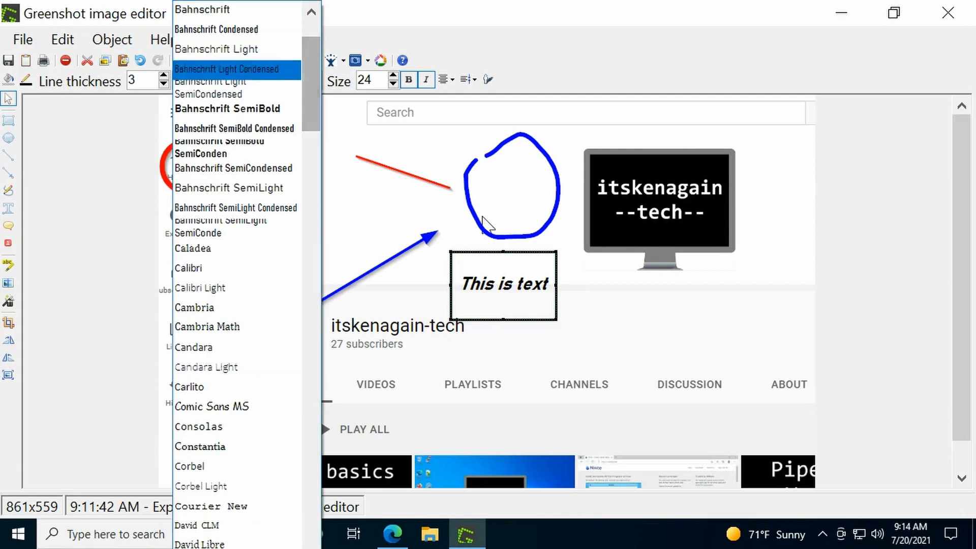
{"action": "left_click", "coordinate": [189, 268]}
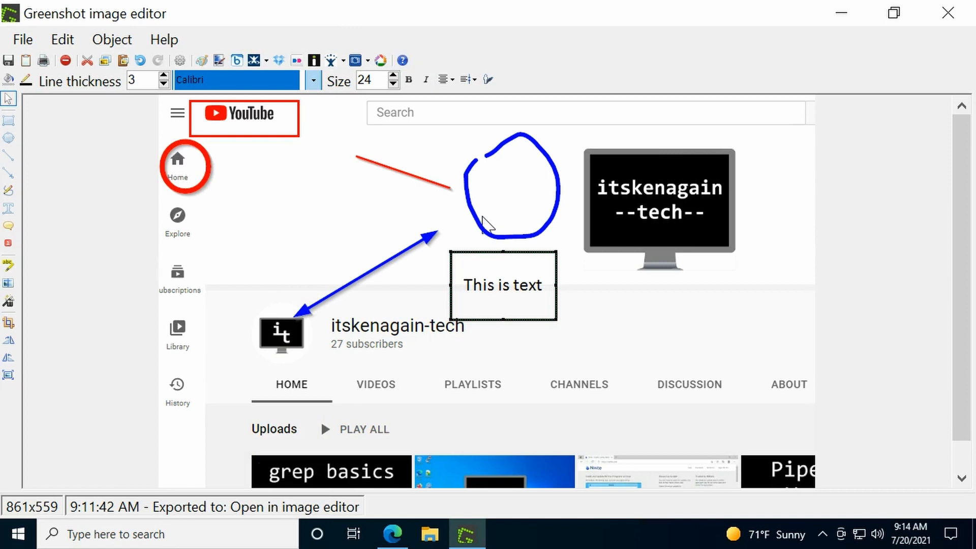
{"action": "key", "text": "Tab"}
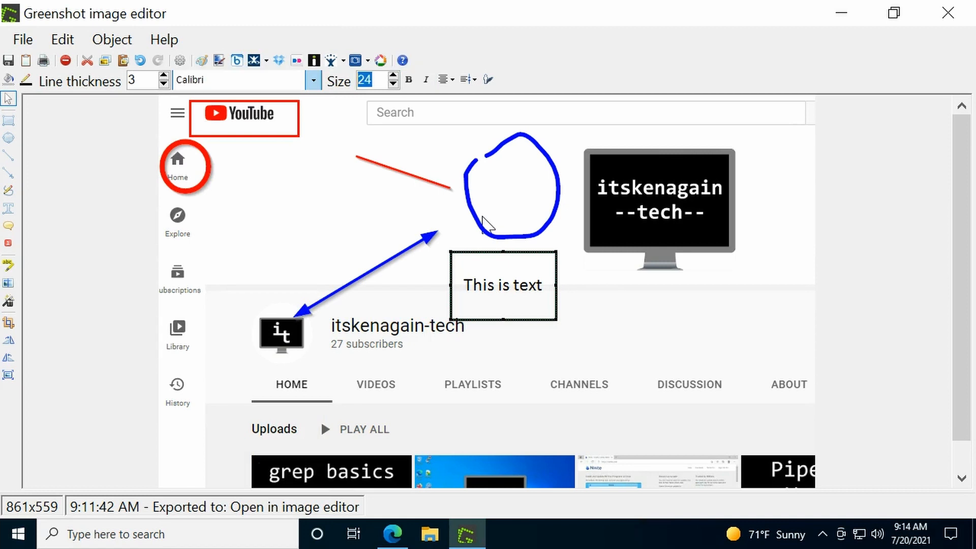
{"action": "type", "text": "40"}
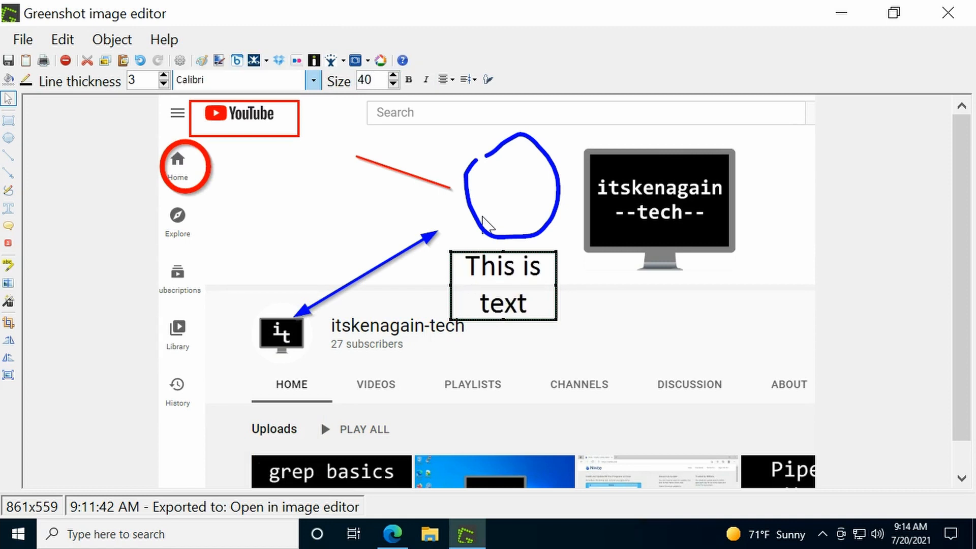
{"action": "left_click", "coordinate": [409, 80]}
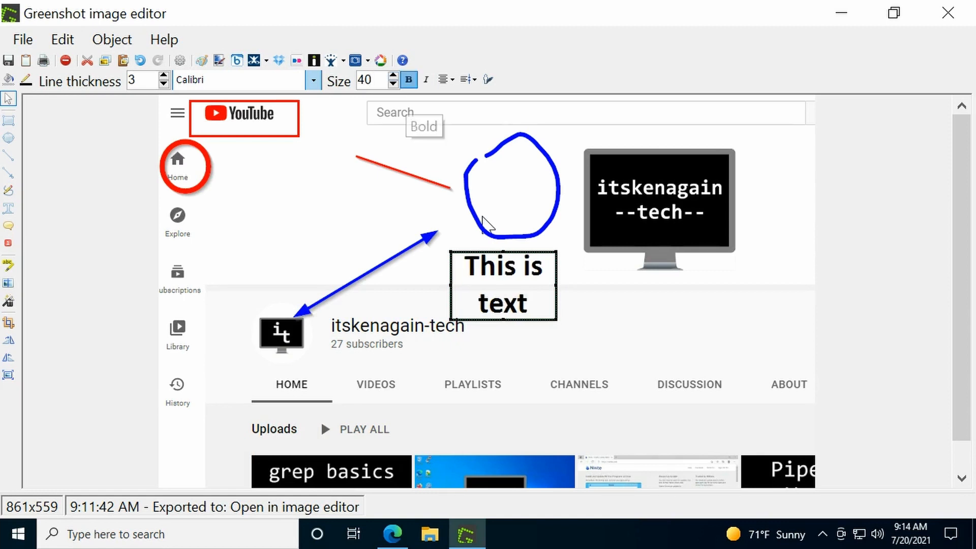
{"action": "left_click", "coordinate": [426, 80]}
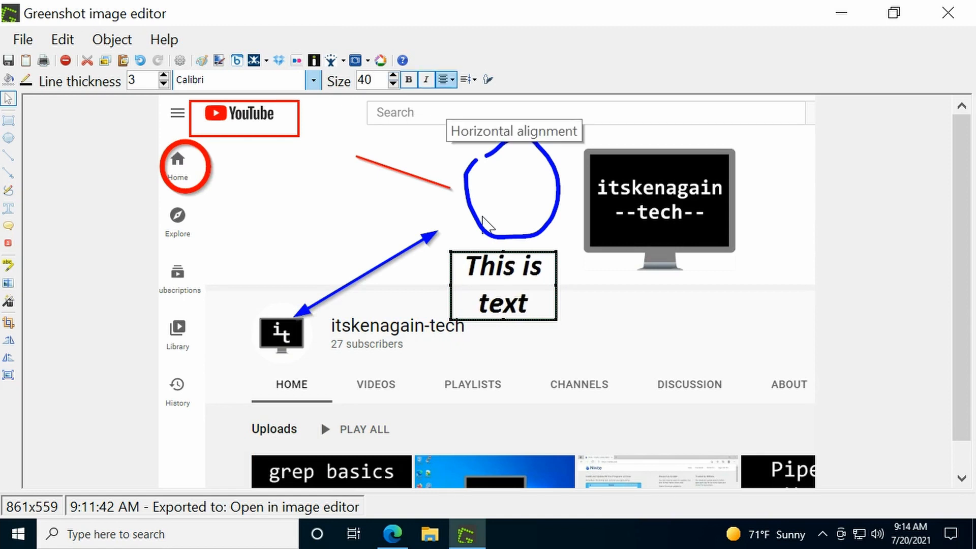
Align the text box's text to Center horizontally and Top vertically, and switch its drop shadow on and back off
{"action": "left_click", "coordinate": [447, 79]}
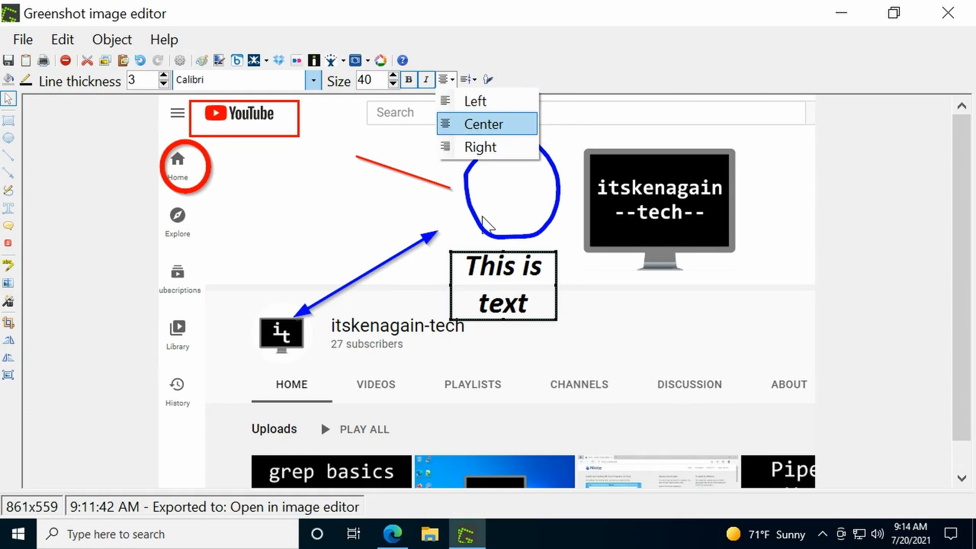
{"action": "left_click", "coordinate": [483, 124]}
{"action": "left_click", "coordinate": [468, 79]}
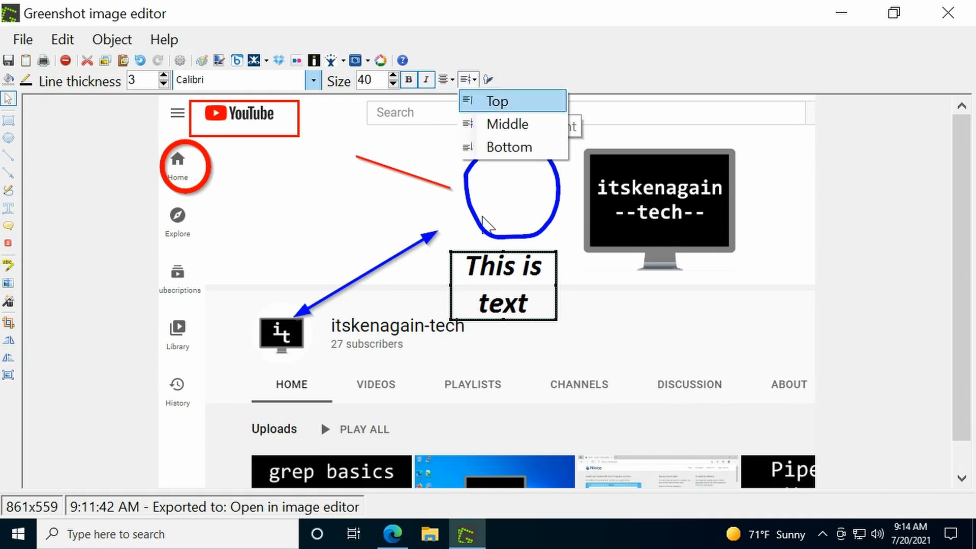
{"action": "key", "text": "Down"}
{"action": "key", "text": "Up"}
{"action": "key", "text": "Return"}
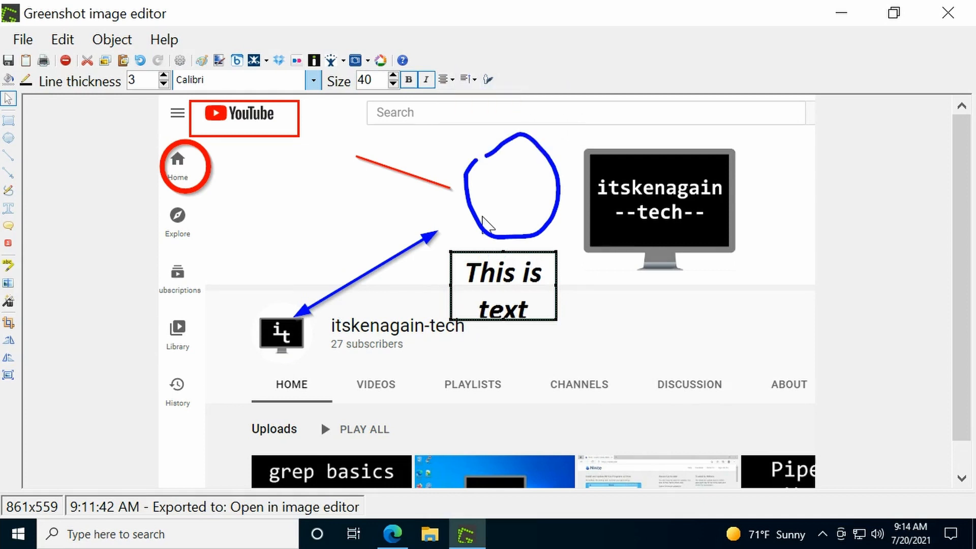
{"action": "left_click", "coordinate": [488, 80]}
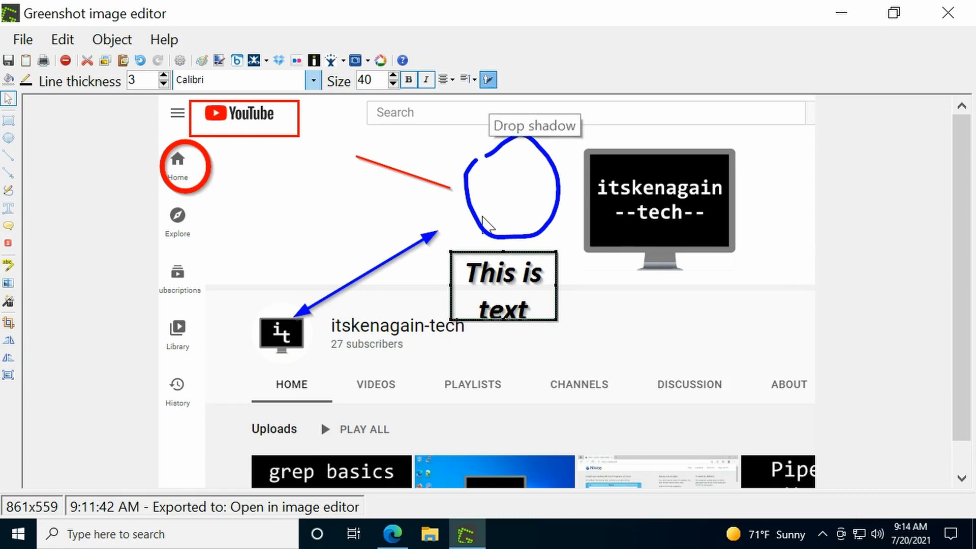
{"action": "left_click", "coordinate": [488, 79]}
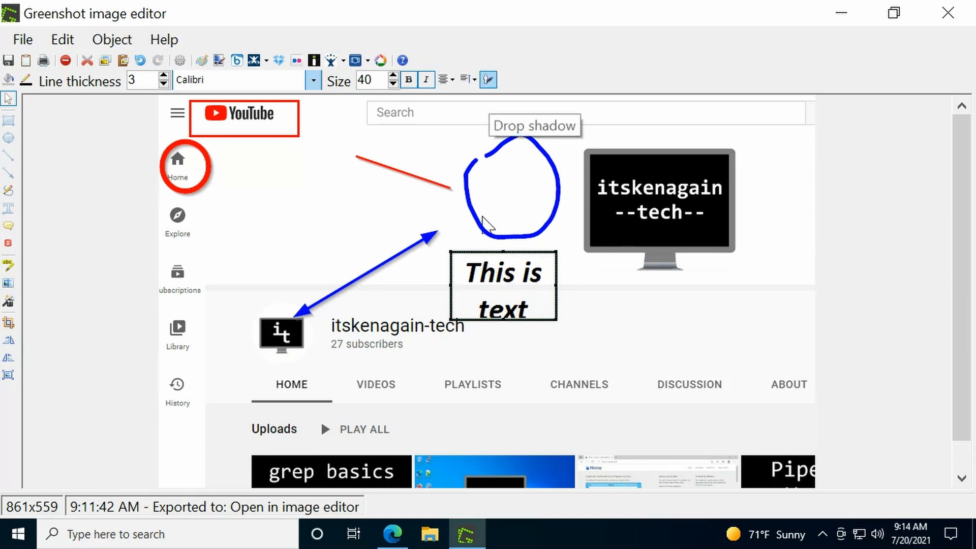
Add a speech bubble reading "Hello There" that points to the channel's avatar
{"action": "key", "text": "s"}
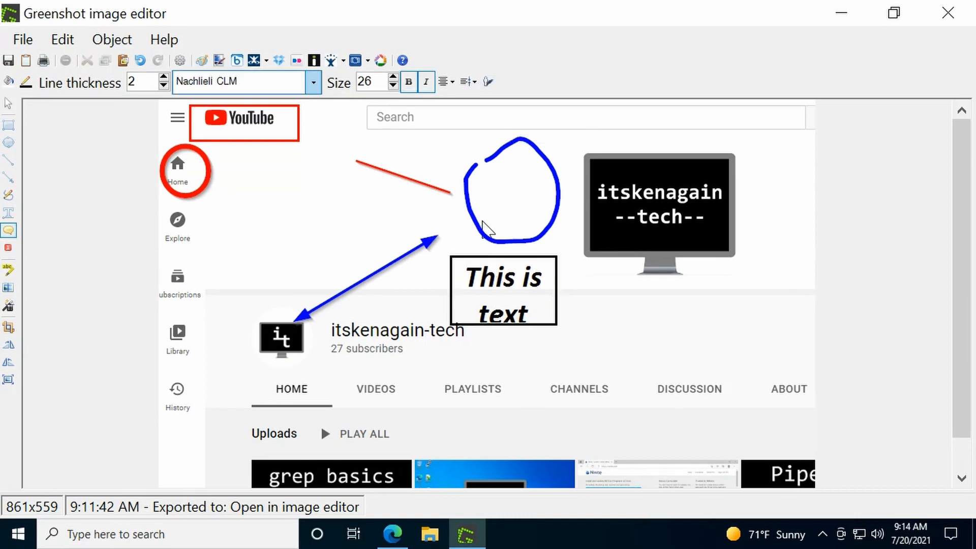
{"action": "left_click_drag", "start_coordinate": [295, 360], "coordinate": [532, 199]}
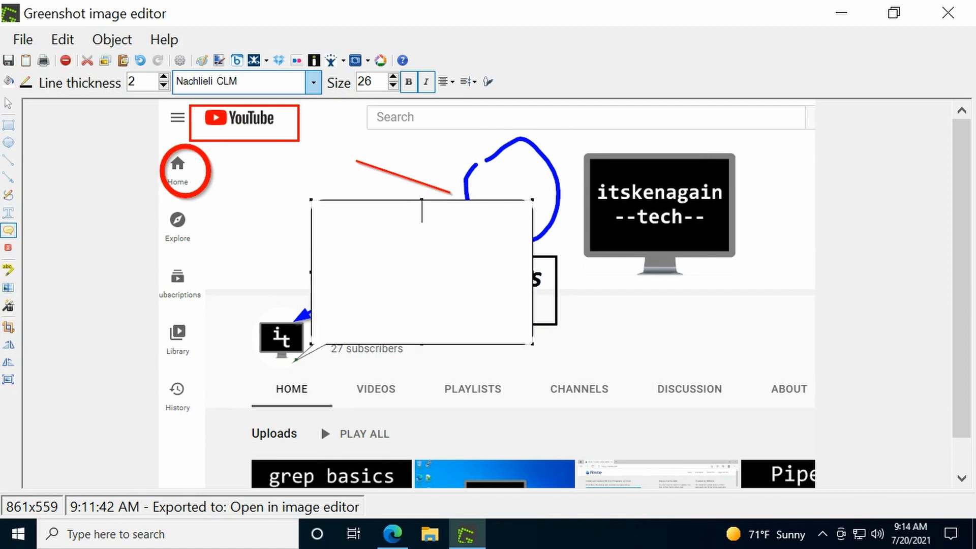
{"action": "type", "text": "Hello There"}
{"action": "key", "text": "Escape"}
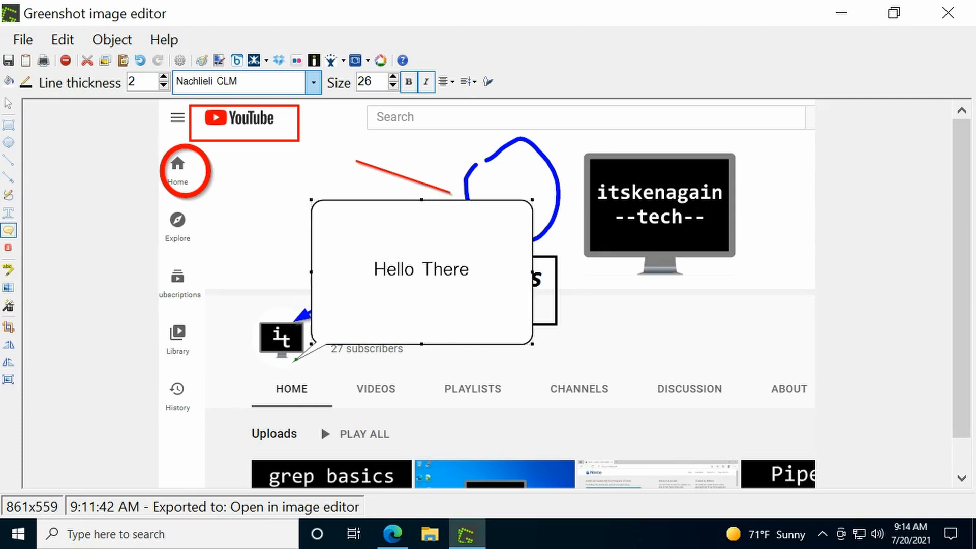
Shrink the speech bubble to fit closely around its text and move its tail tip onto the avatar's screen
{"action": "left_click_drag", "start_coordinate": [421, 200], "coordinate": [422, 275]}
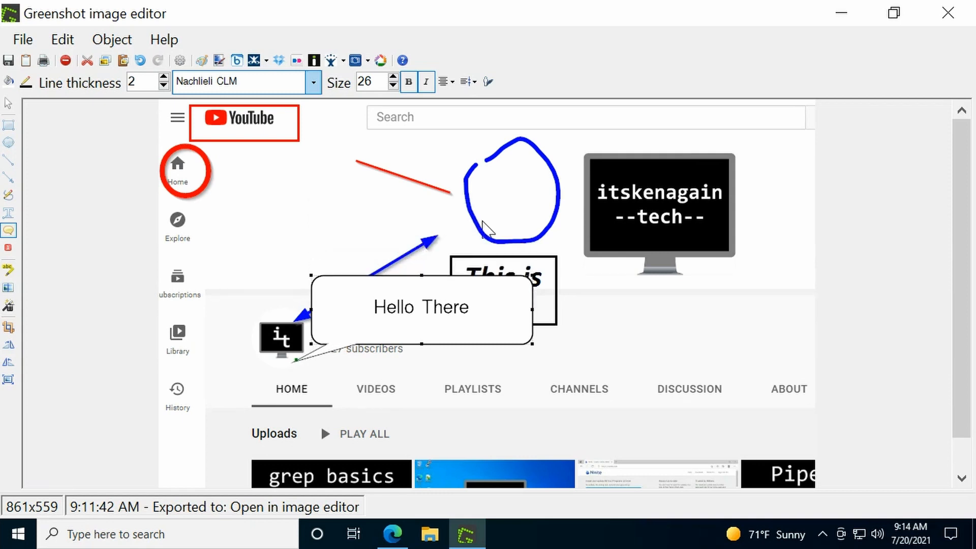
{"action": "left_click_drag", "start_coordinate": [533, 276], "coordinate": [441, 307]}
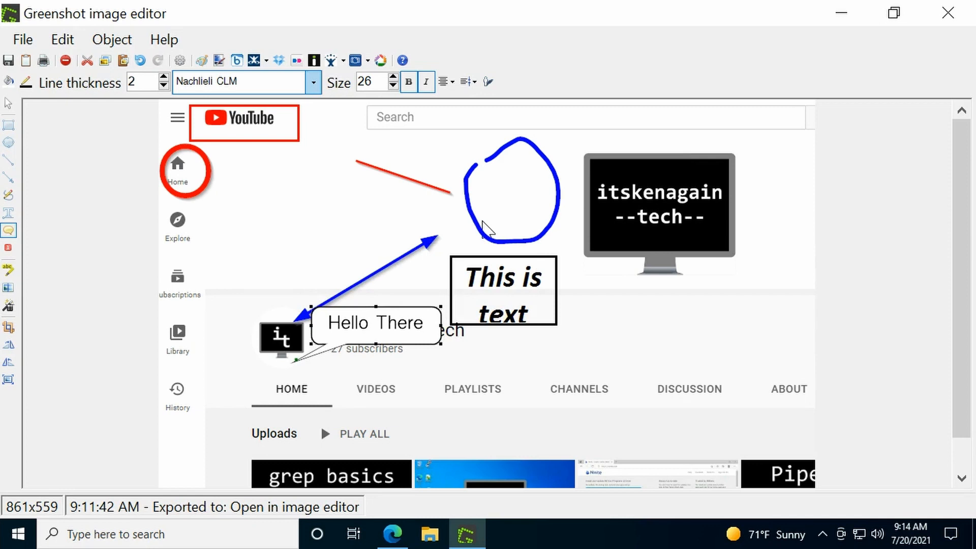
{"action": "left_click_drag", "start_coordinate": [297, 360], "coordinate": [295, 339]}
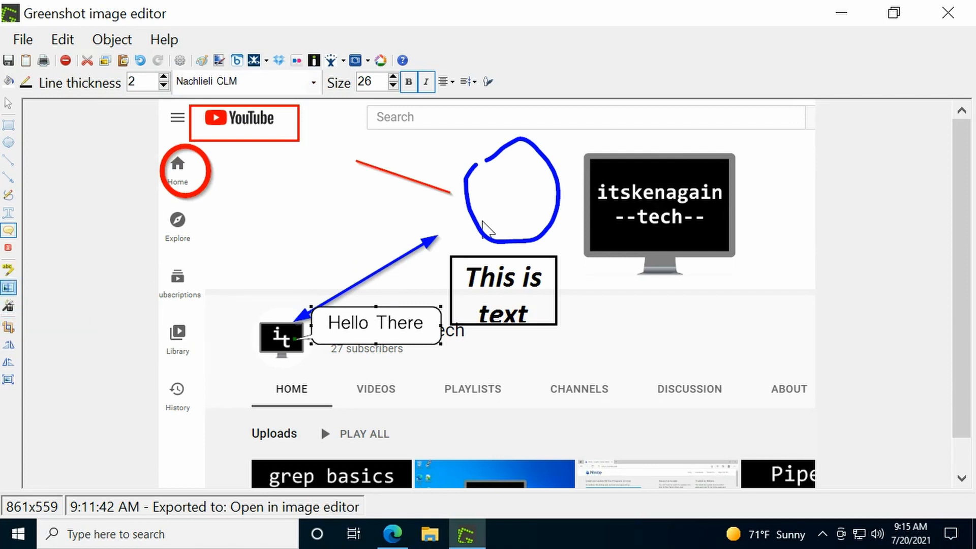
Place numbered counters 1 to 4 beside the search box, the Explore icon, the channel avatar and the CHANNELS label
{"action": "left_click", "coordinate": [8, 247]}
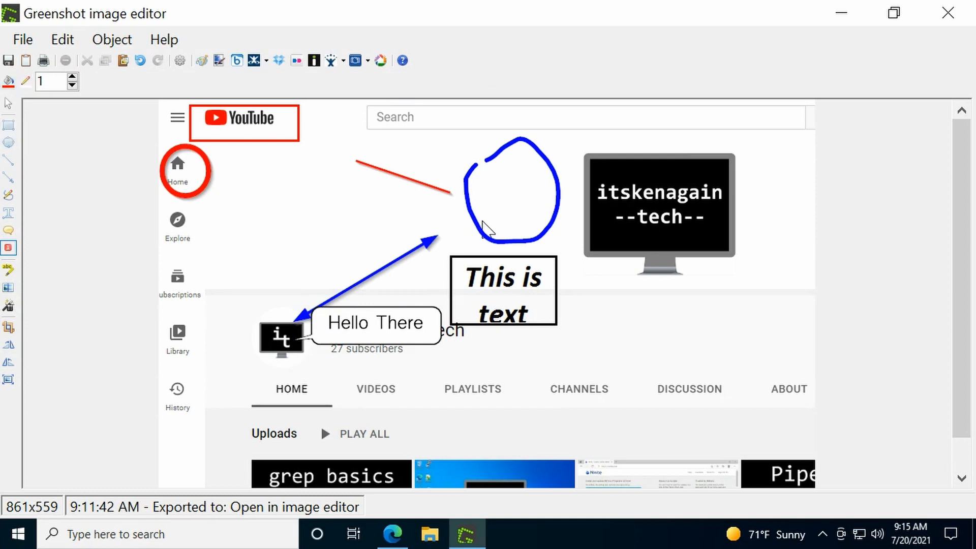
{"action": "left_click", "coordinate": [351, 119]}
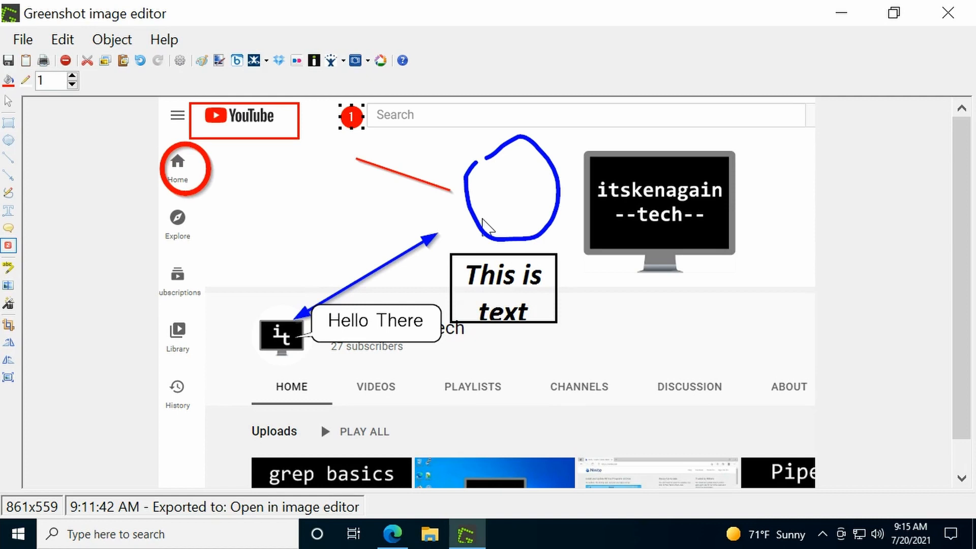
{"action": "left_click", "coordinate": [194, 218]}
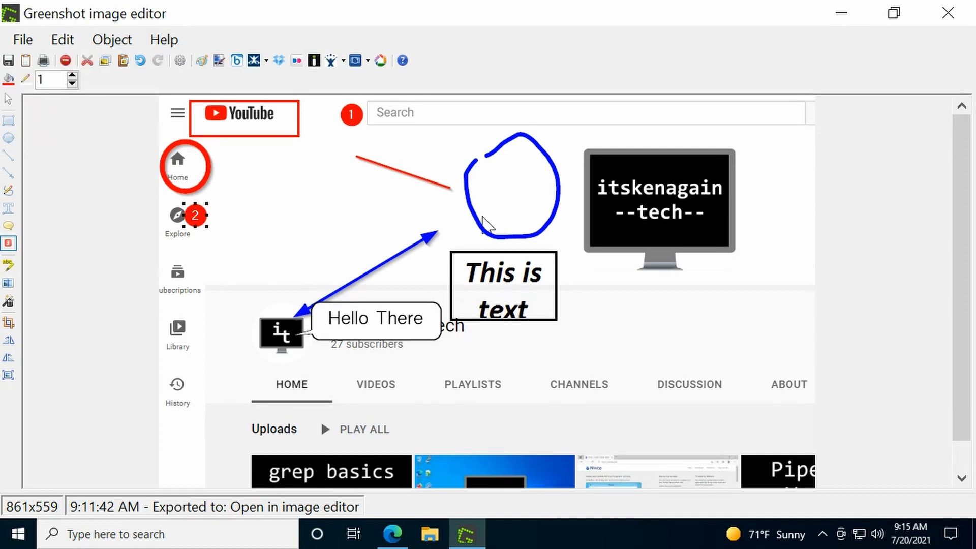
{"action": "left_click", "coordinate": [248, 340]}
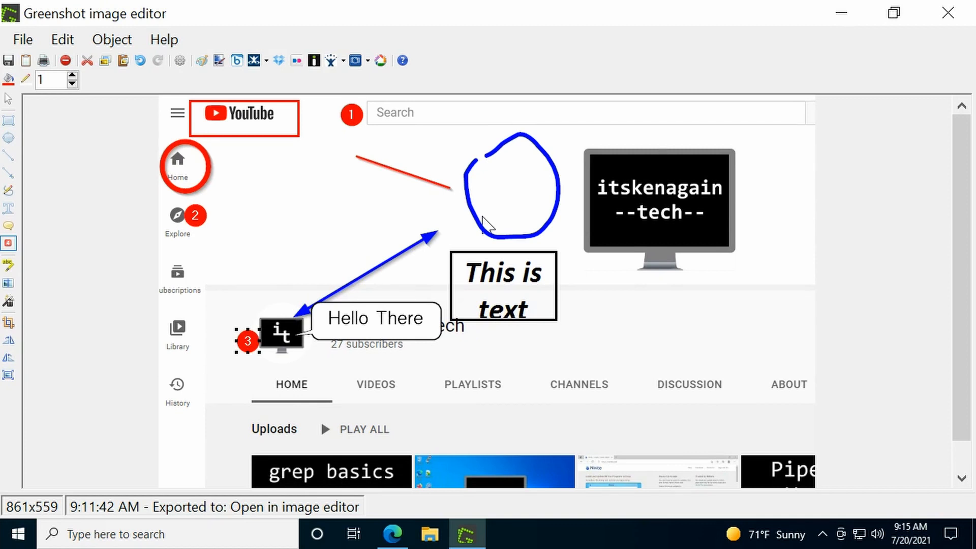
{"action": "left_click", "coordinate": [540, 382]}
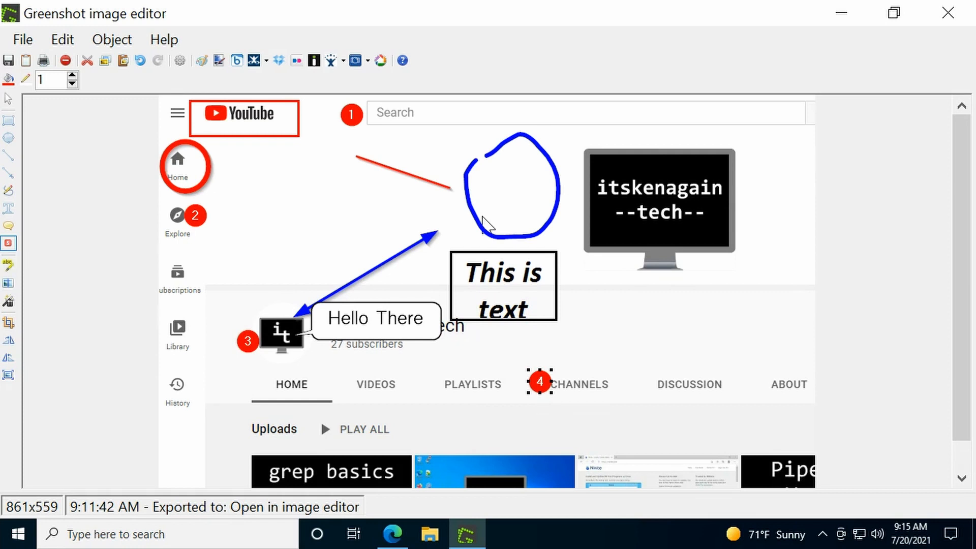
Highlight the PLAYLISTS label in yellow and obfuscate the number in the subscriber count with pixel size 5
{"action": "key", "text": "h"}
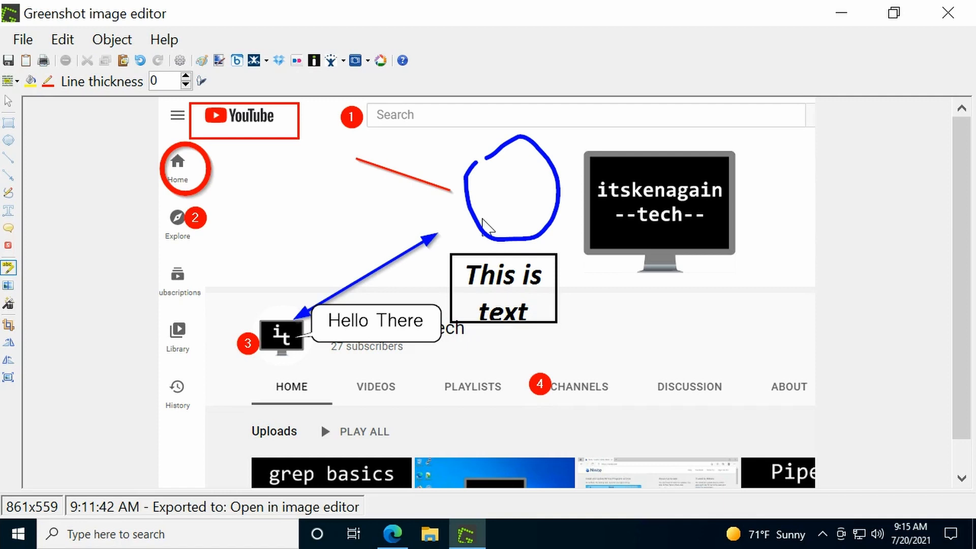
{"action": "left_click_drag", "start_coordinate": [479, 384], "coordinate": [515, 394]}
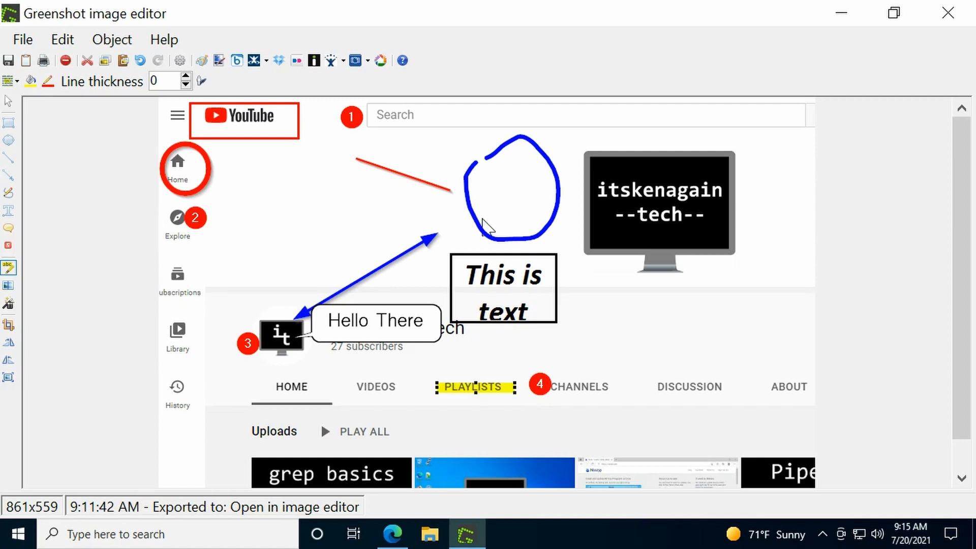
{"action": "key", "text": "o"}
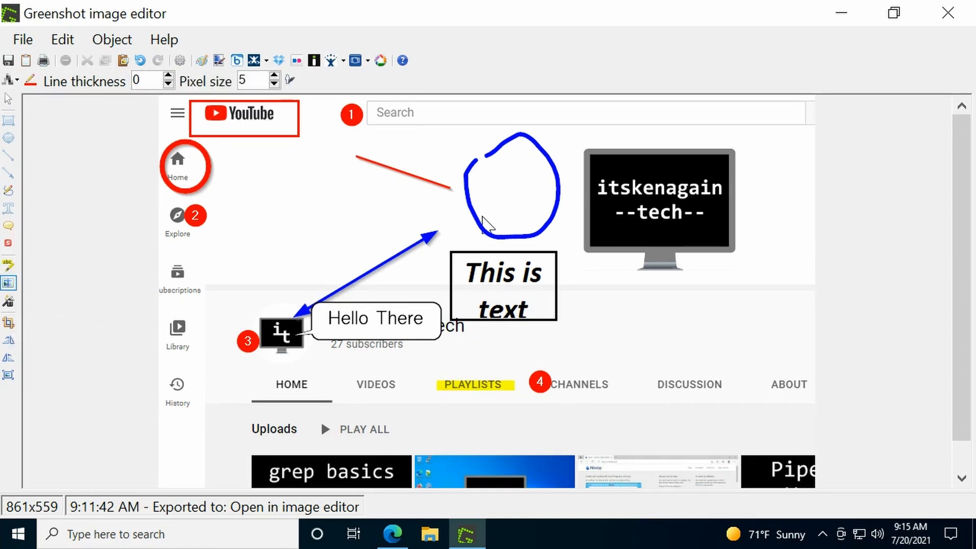
{"action": "left_click_drag", "start_coordinate": [320, 342], "coordinate": [350, 354]}
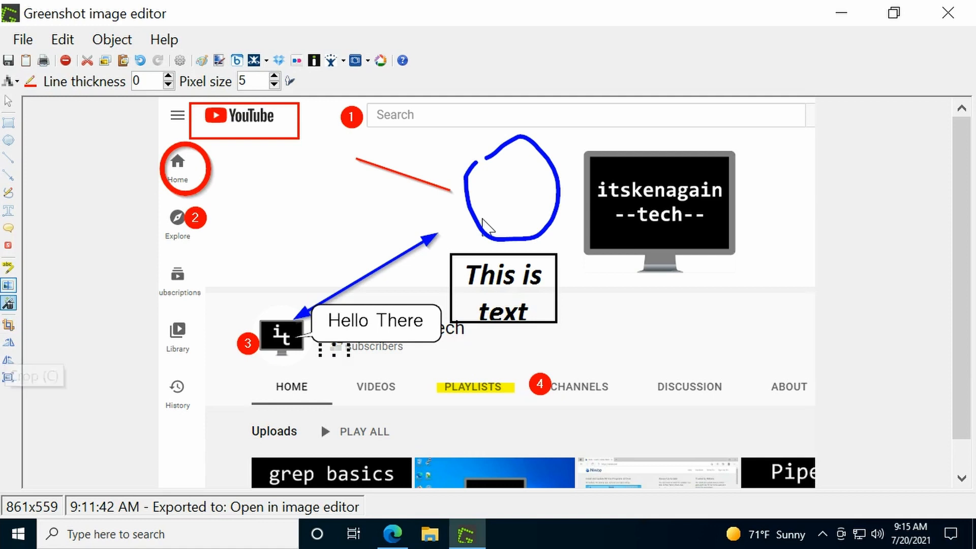
Apply the Torn edge effect to the whole screenshot
{"action": "left_click", "coordinate": [8, 304]}
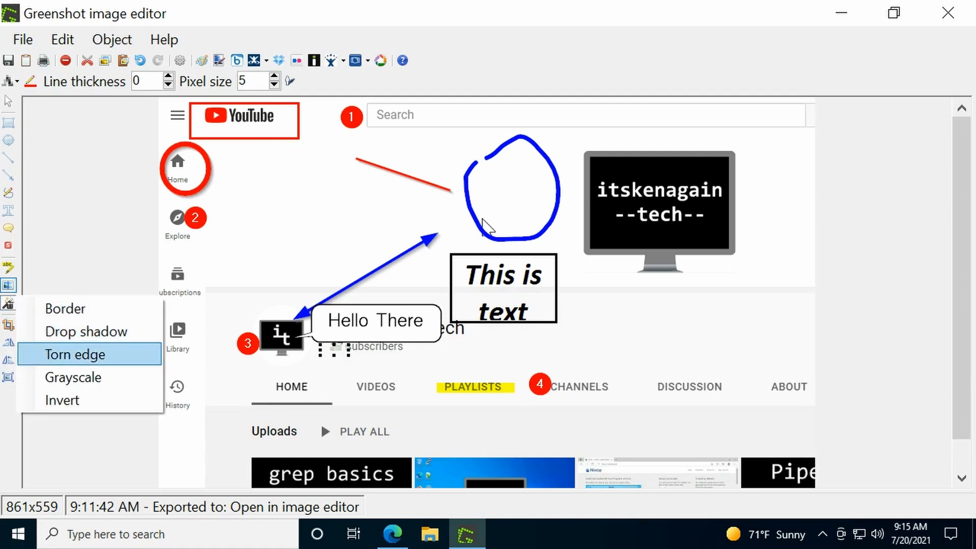
{"action": "key", "text": "Return"}
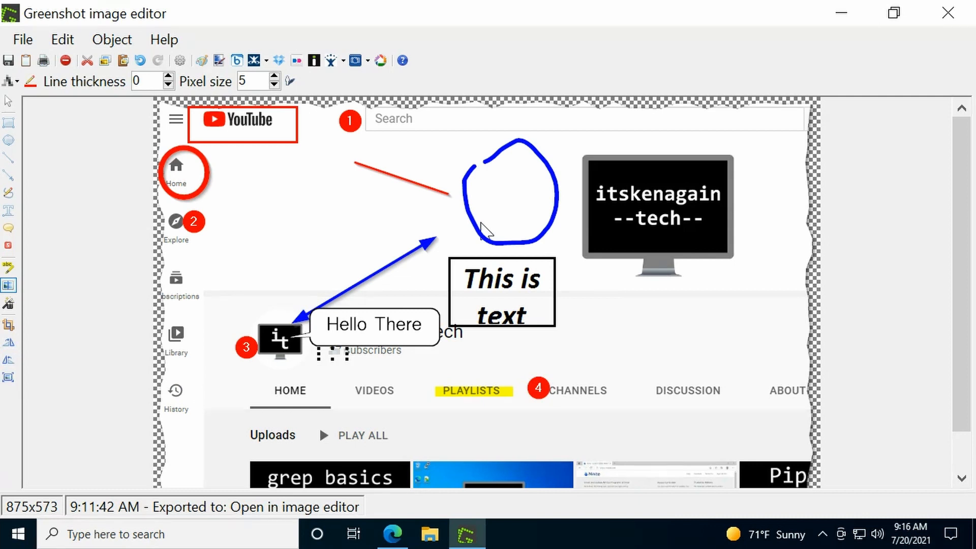
Examine the image editor's save, clipboard and export commands one by one, including Copy image to clipboard and Paint.NET
{"action": "key", "text": "alt"}
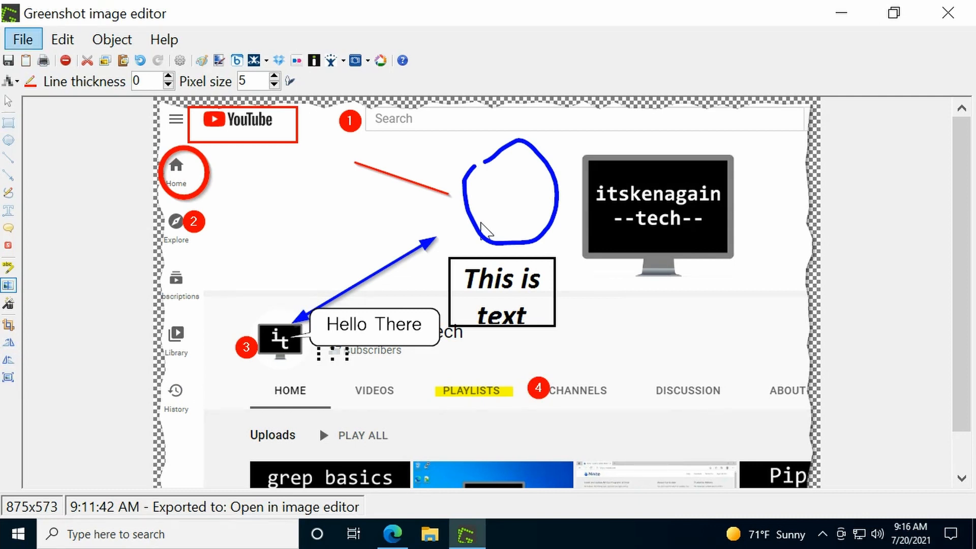
{"action": "key", "text": "ctrl+Tab"}
{"action": "key", "text": "ctrl+Tab"}
{"action": "key", "text": "ctrl+shift+Tab"}
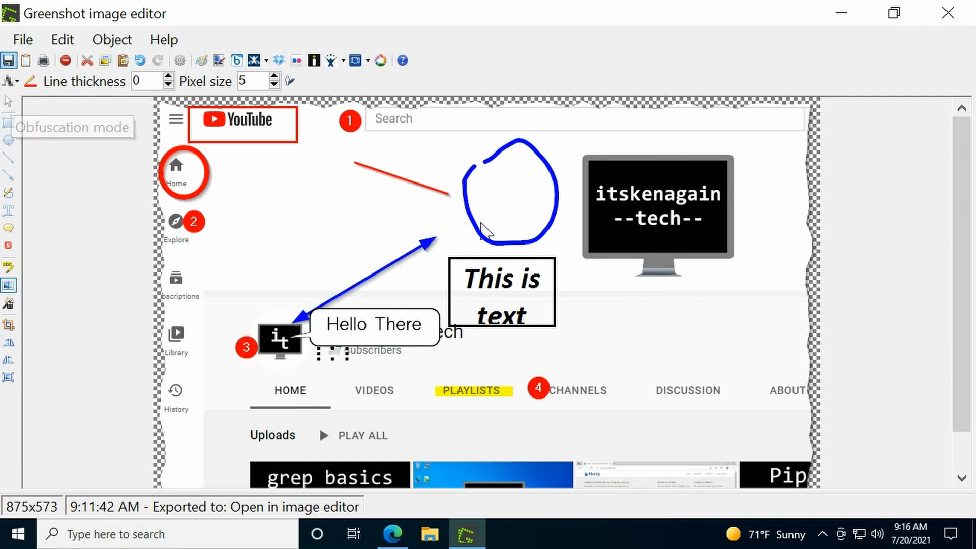
{"action": "key", "text": "Right"}
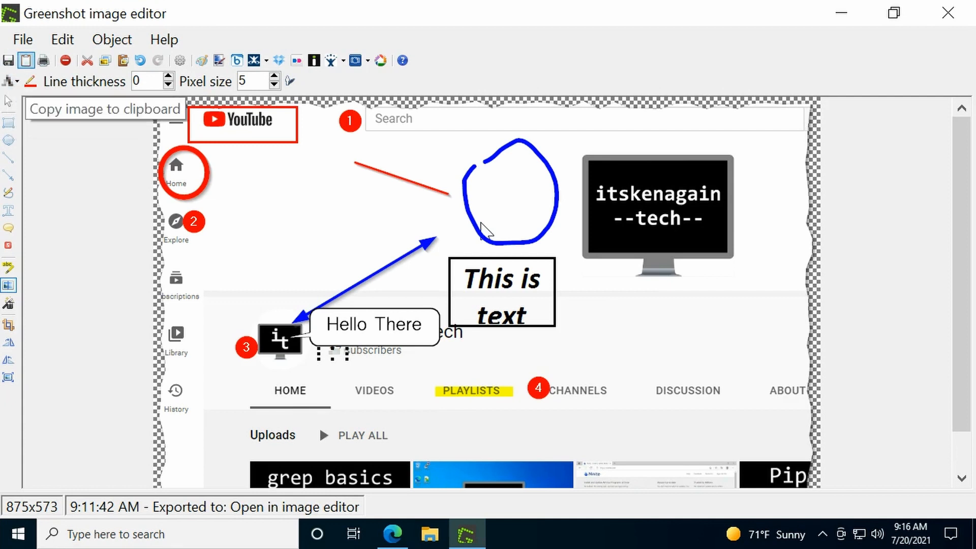
{"action": "key", "text": "Right"}
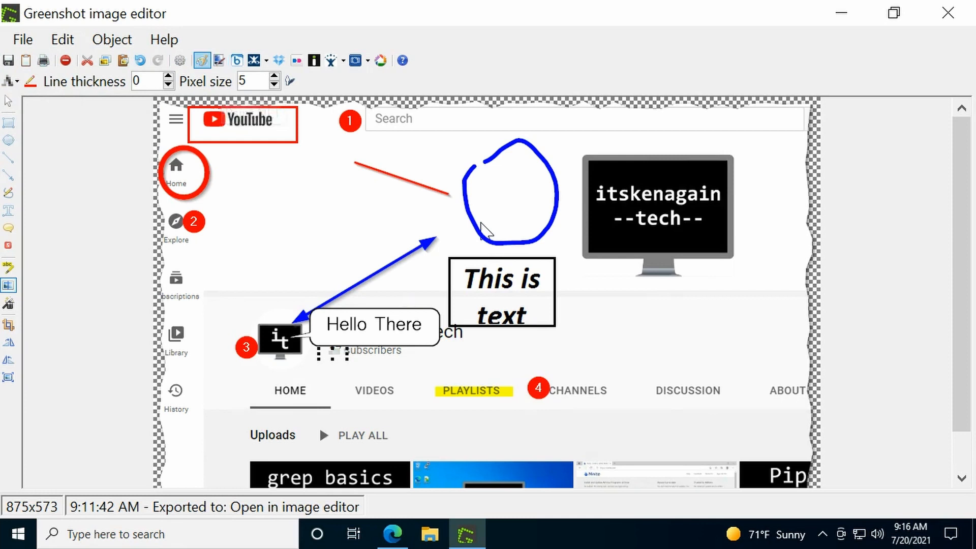
{"action": "key", "text": "Right"}
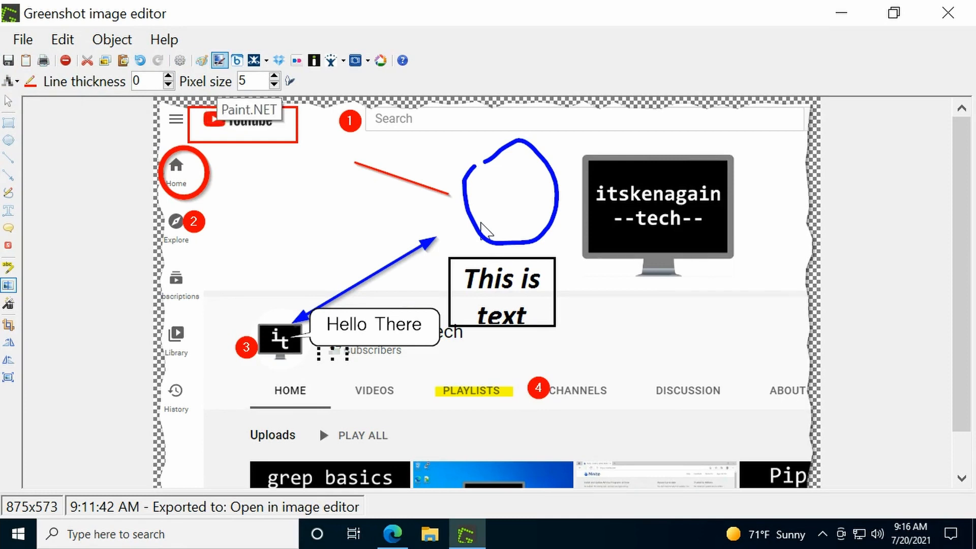
{"action": "key", "text": "Right"}
{"action": "key", "text": "Right"}
{"action": "key", "text": "Right"}
{"action": "key", "text": "Right"}
{"action": "key", "text": "Right"}
{"action": "key", "text": "Right"}
{"action": "key", "text": "Right"}
{"action": "key", "text": "Right"}
{"action": "key", "text": "Right"}
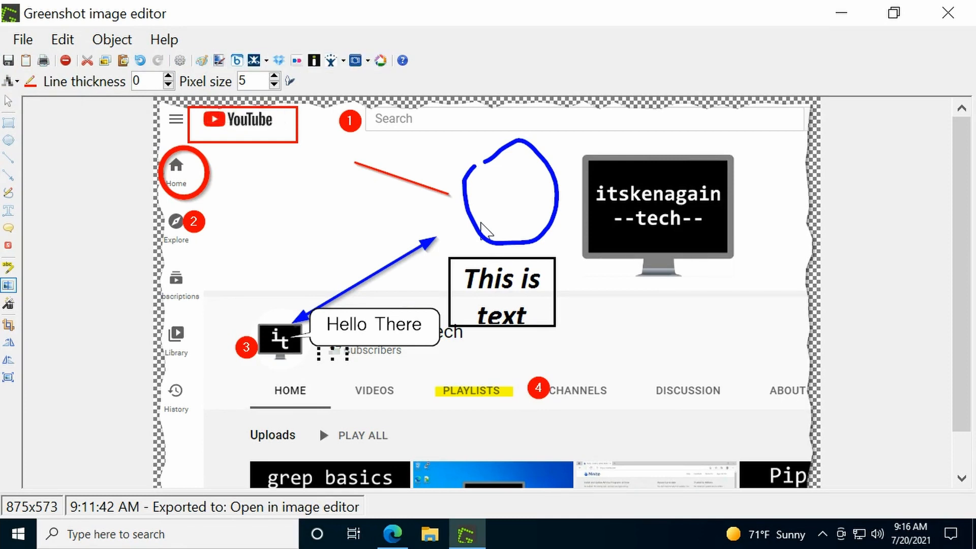